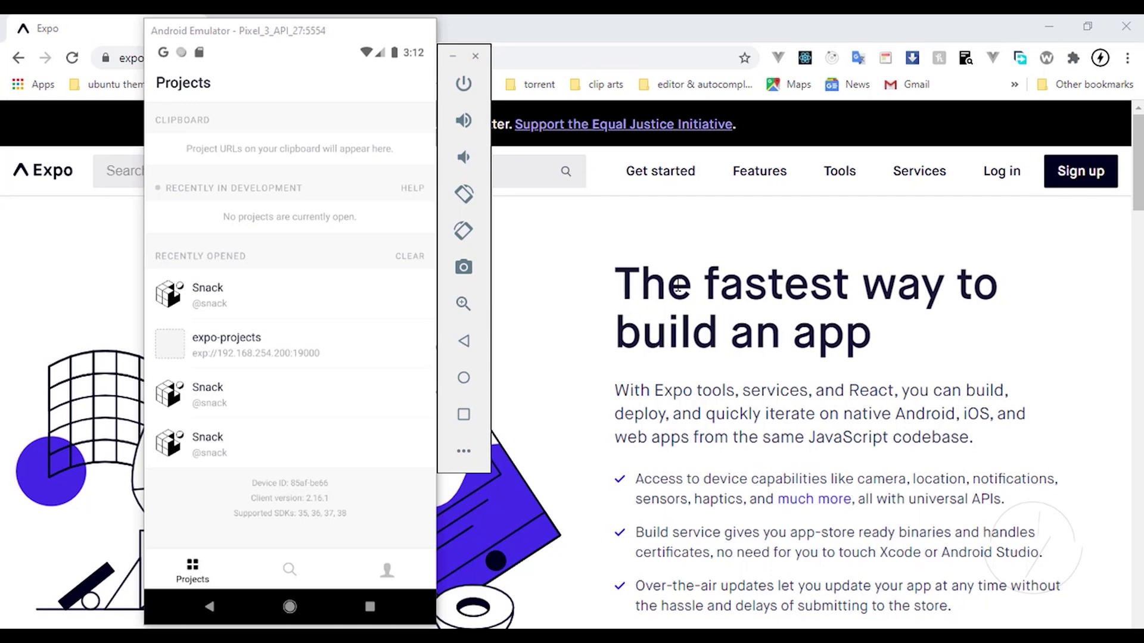
# Bring the Expo home page to the front and examine its introduction and the three feature bullets.
pyautogui.click(664, 242)
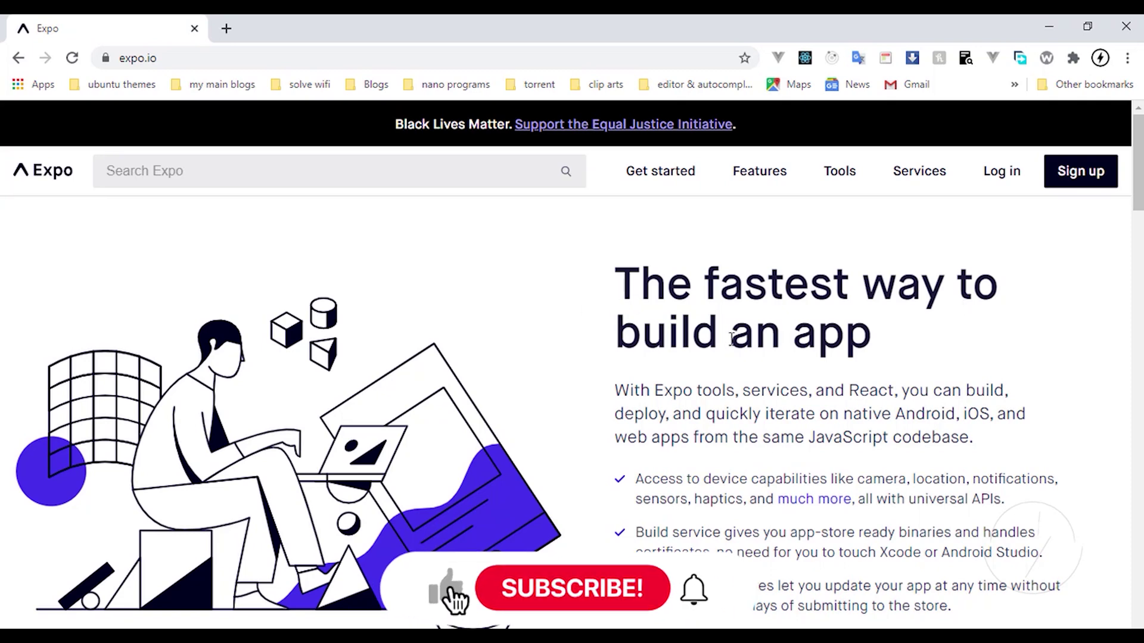
pyautogui.scroll(-2, 736, 336)
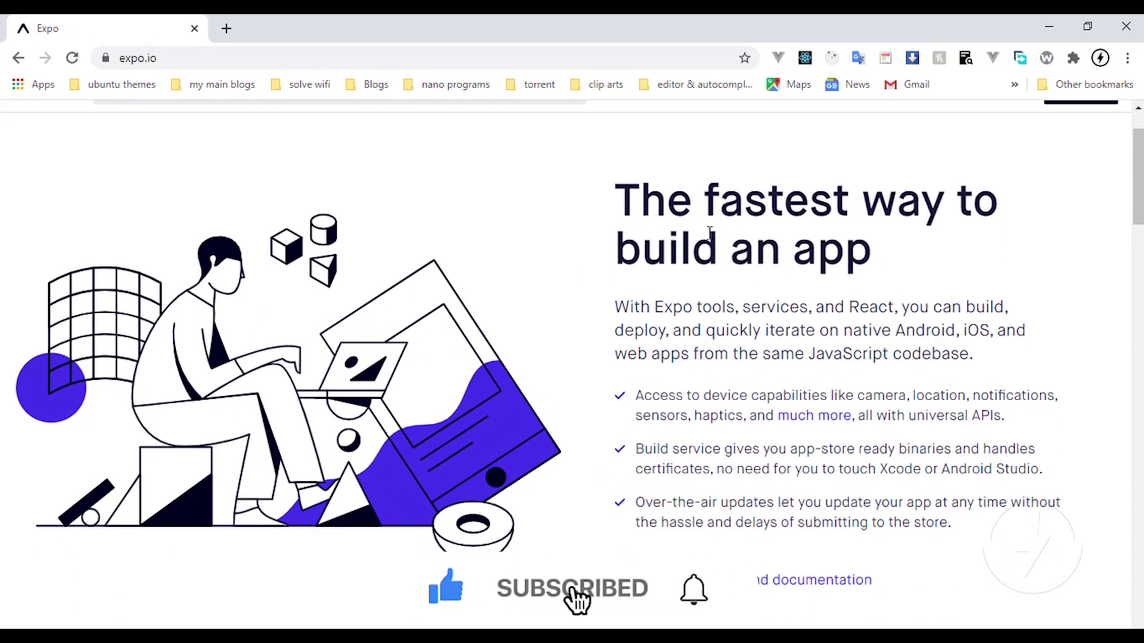
pyautogui.scroll(2, 675, 284)
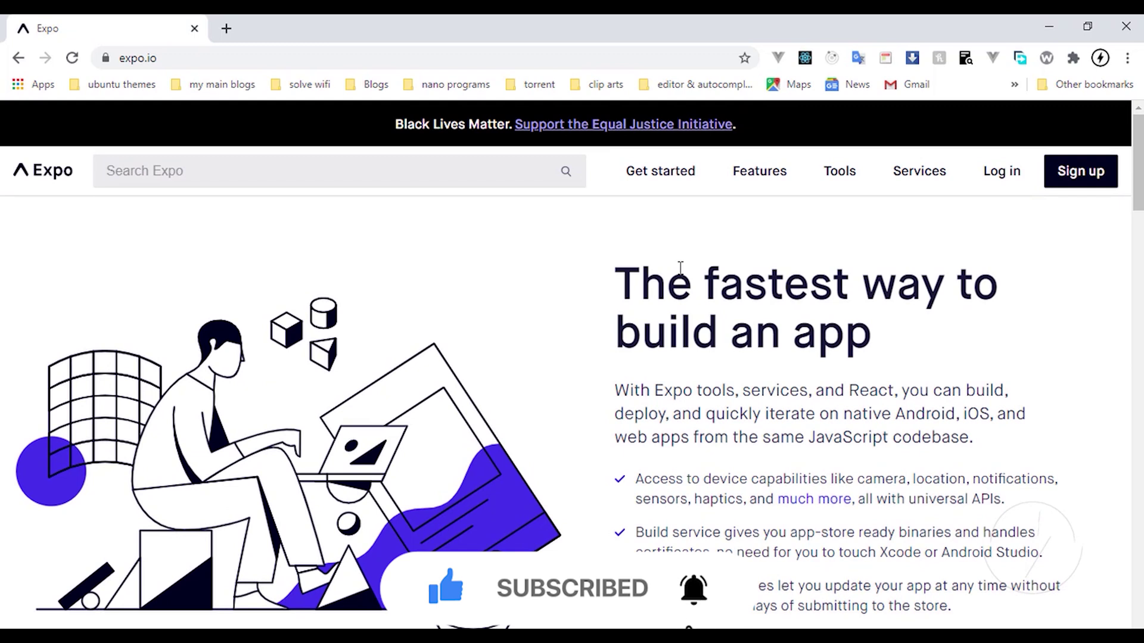
pyautogui.scroll(-2, 689, 278)
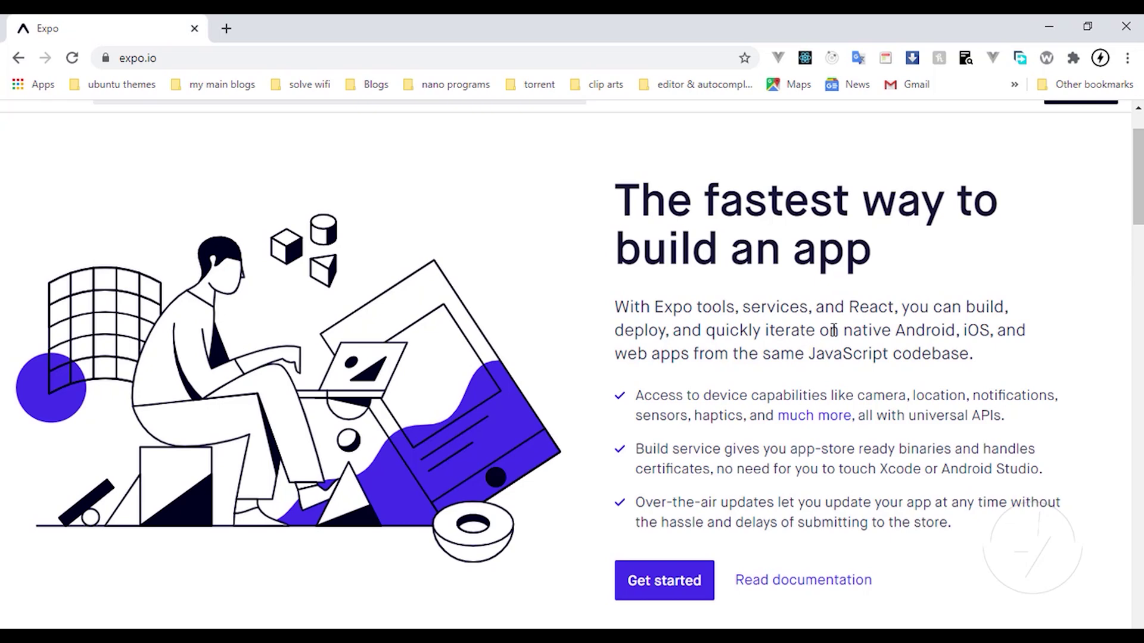
pyautogui.scroll(-3, 782, 288)
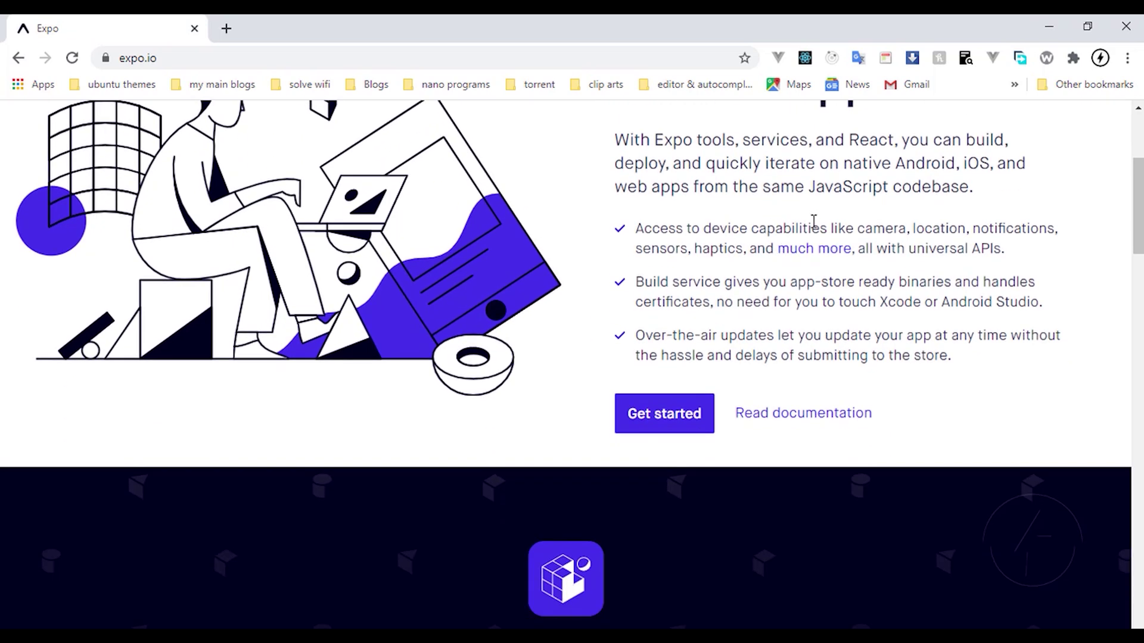
pyautogui.scroll(3, 709, 219)
pyautogui.scroll(2, 709, 219)
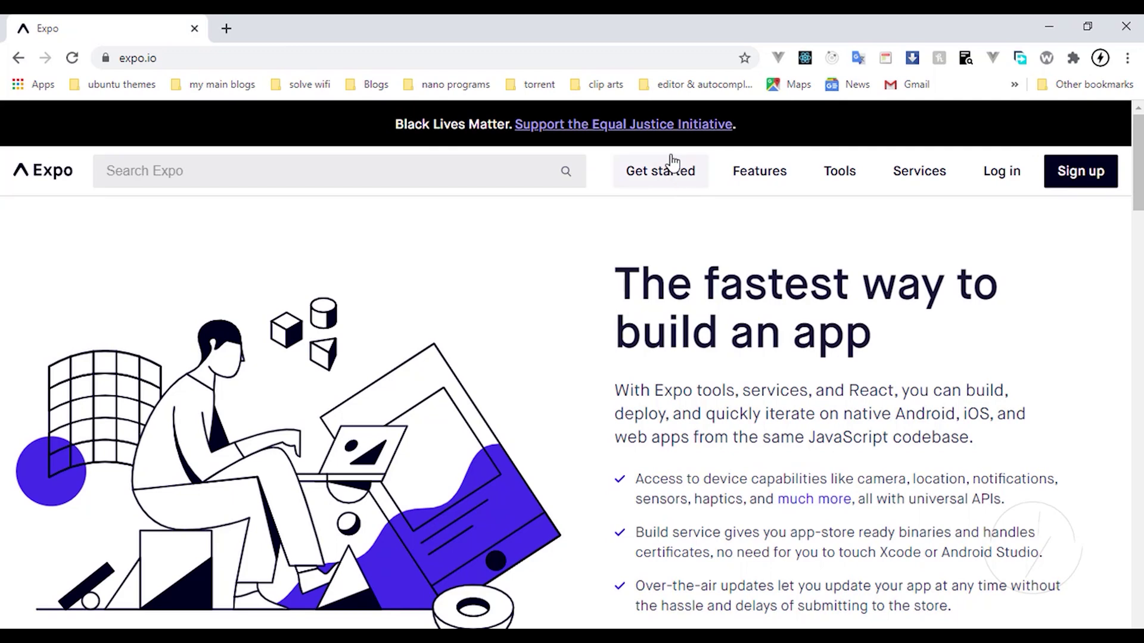
pyautogui.scroll(-3, 692, 256)
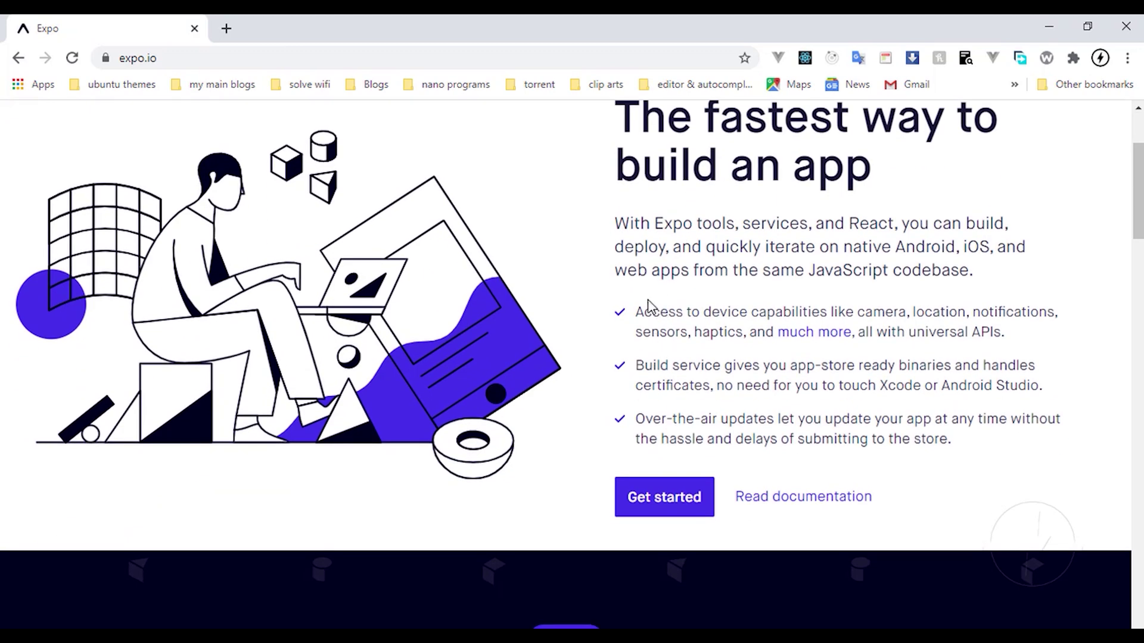
pyautogui.scroll(-2, 659, 280)
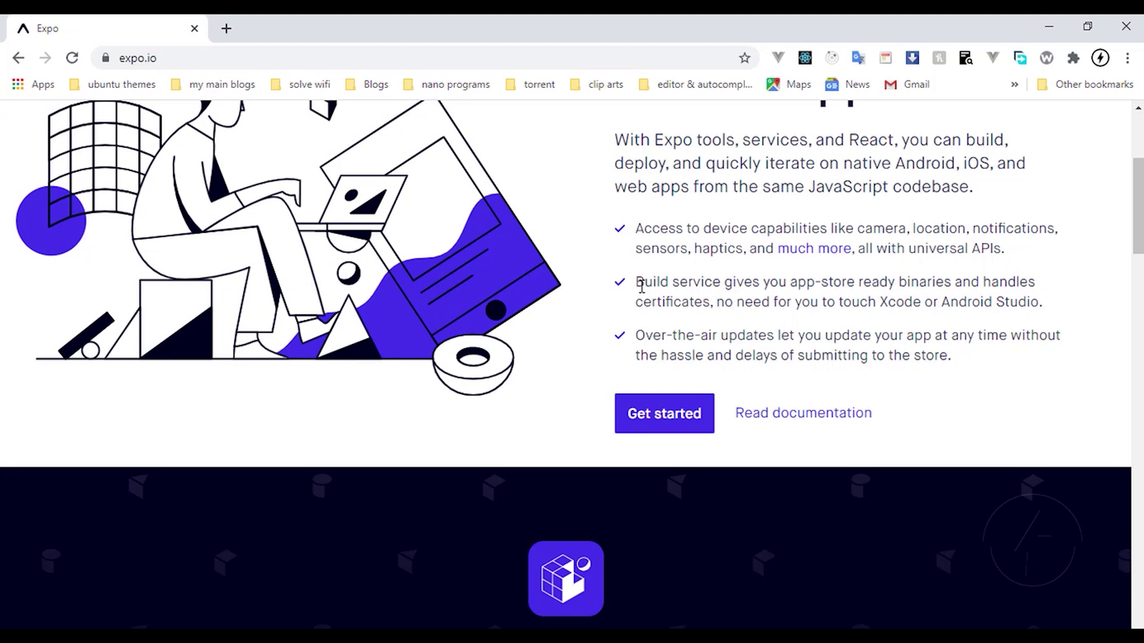
pyautogui.moveTo(638, 283); pyautogui.dragTo(673, 302)
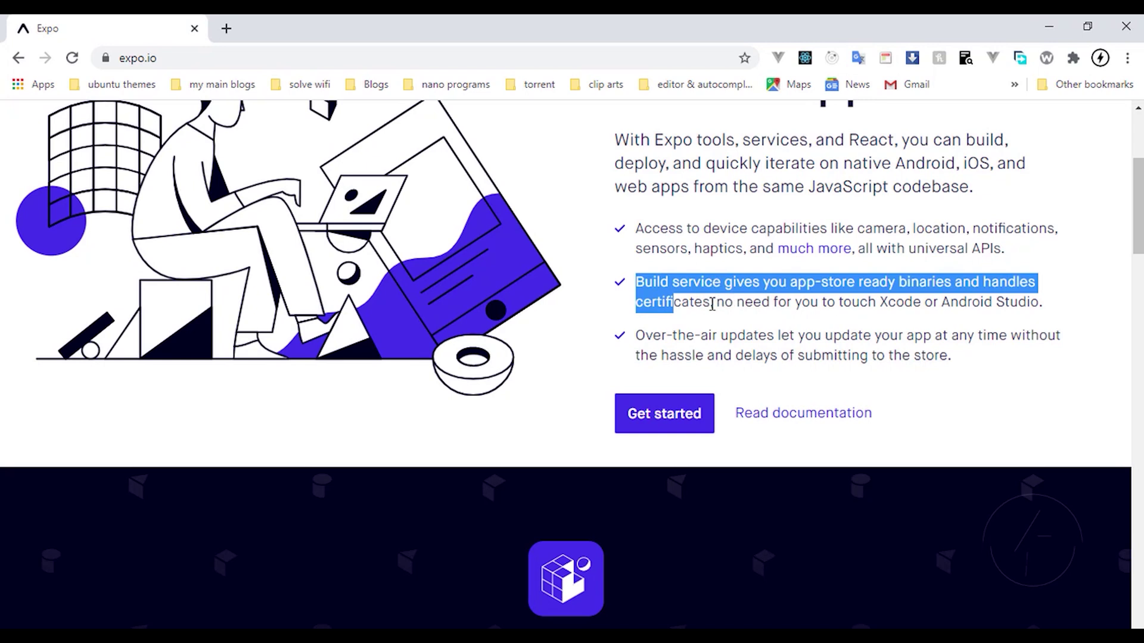
pyautogui.click(712, 304)
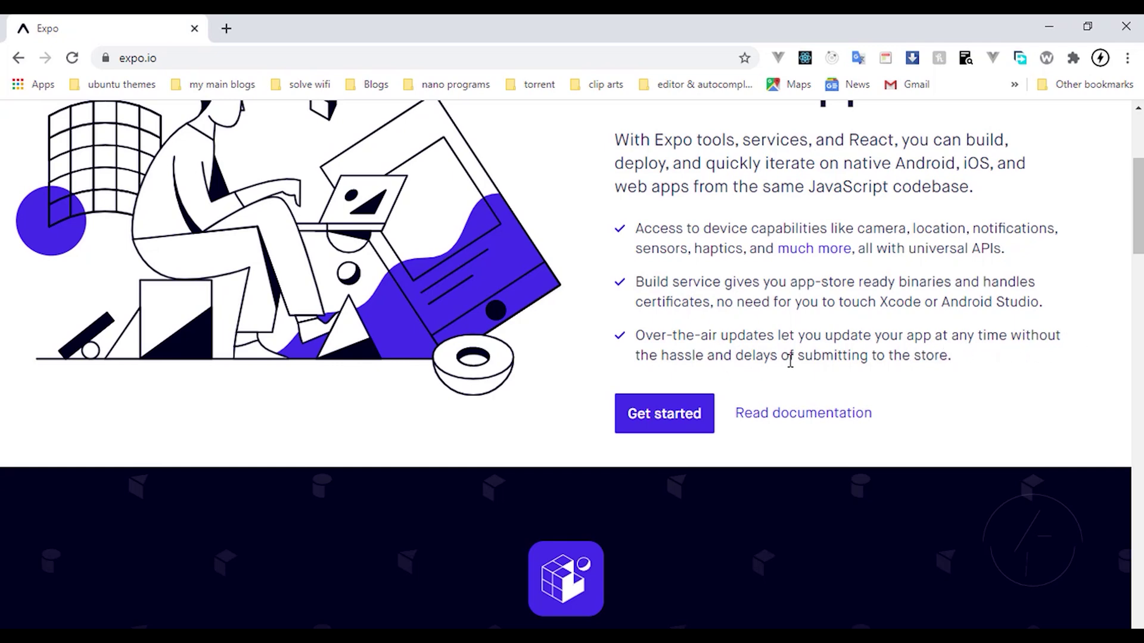
pyautogui.scroll(3, 800, 353)
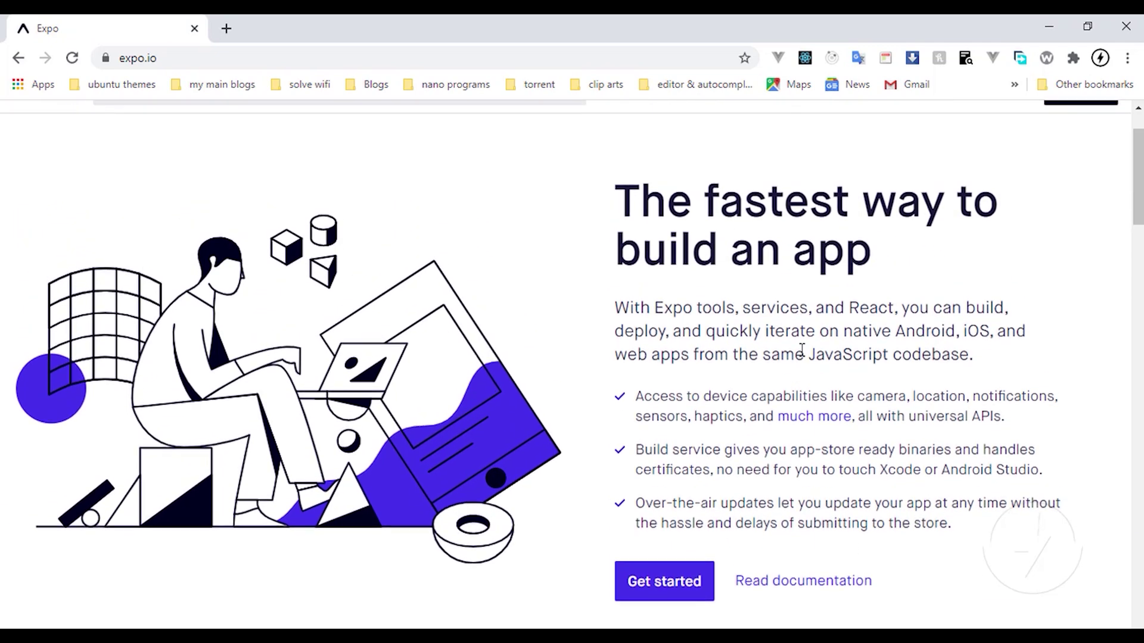
pyautogui.scroll(2, 801, 351)
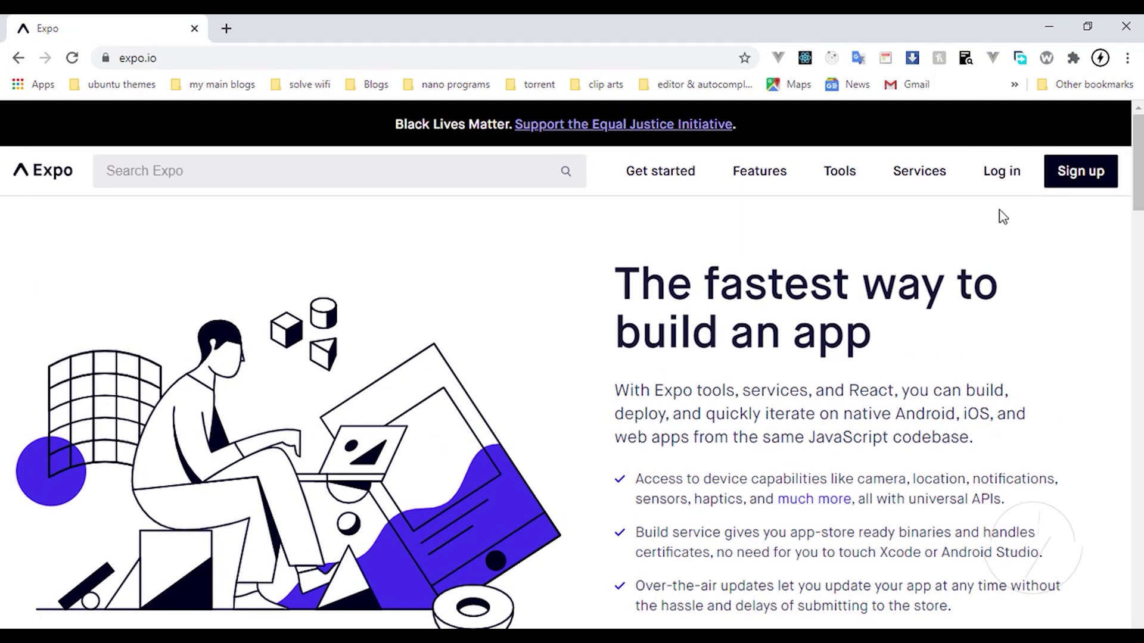
# Look through the home page's Try Expo in the browser section and the company logos beneath it.
pyautogui.scroll(-5, 828, 280)
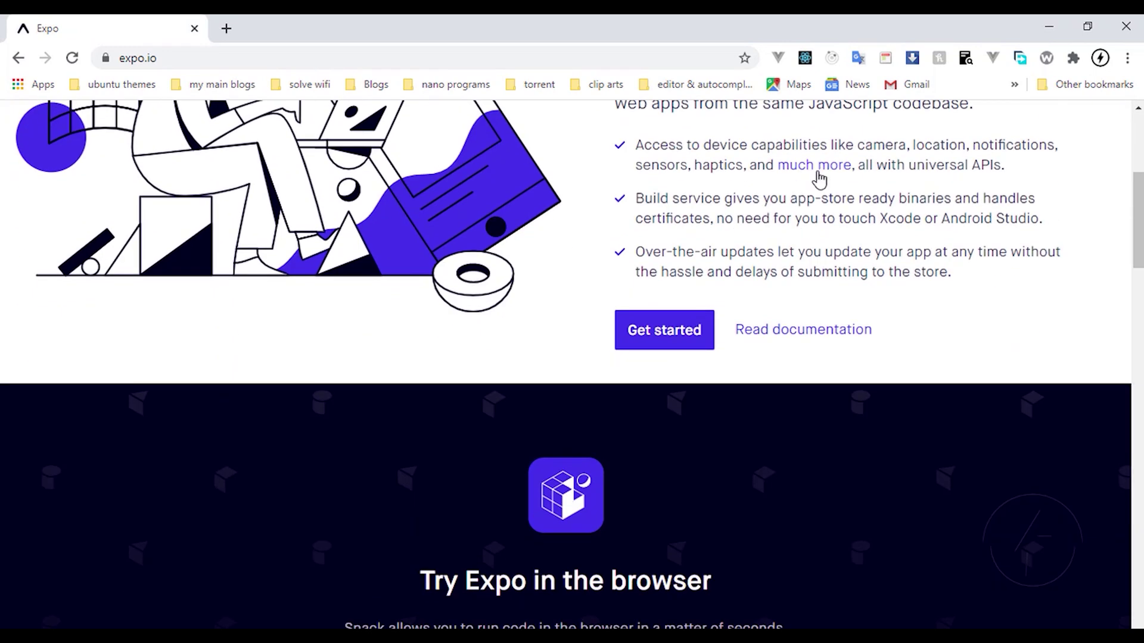
pyautogui.scroll(-3, 817, 179)
pyautogui.scroll(-4, 648, 439)
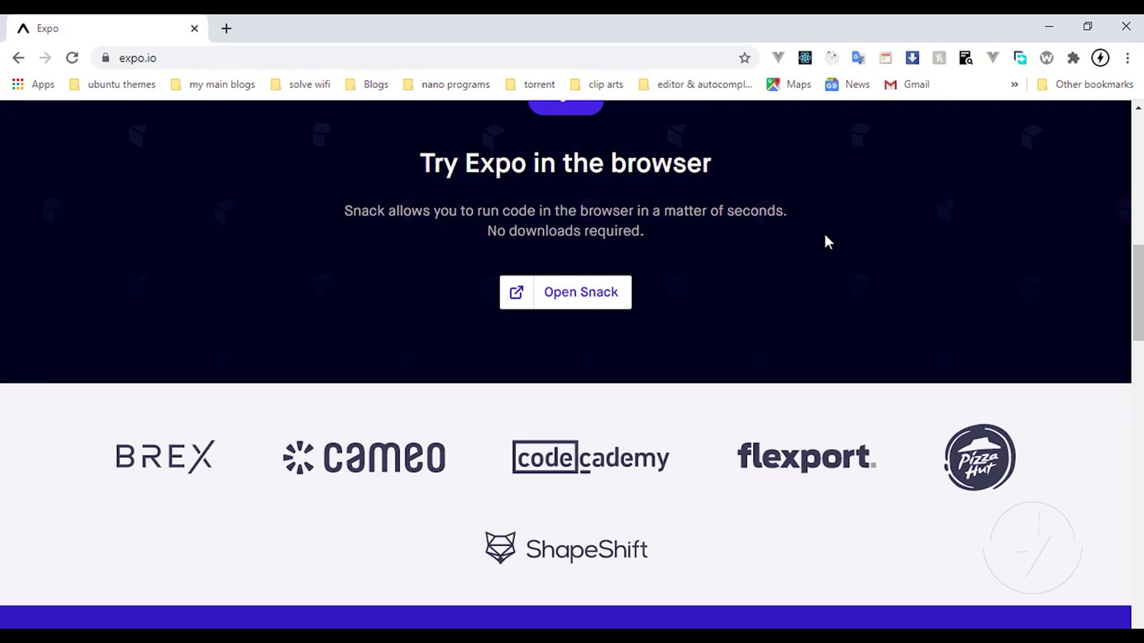
pyautogui.scroll(-3, 824, 232)
pyautogui.scroll(8, 824, 203)
pyautogui.scroll(8, 824, 203)
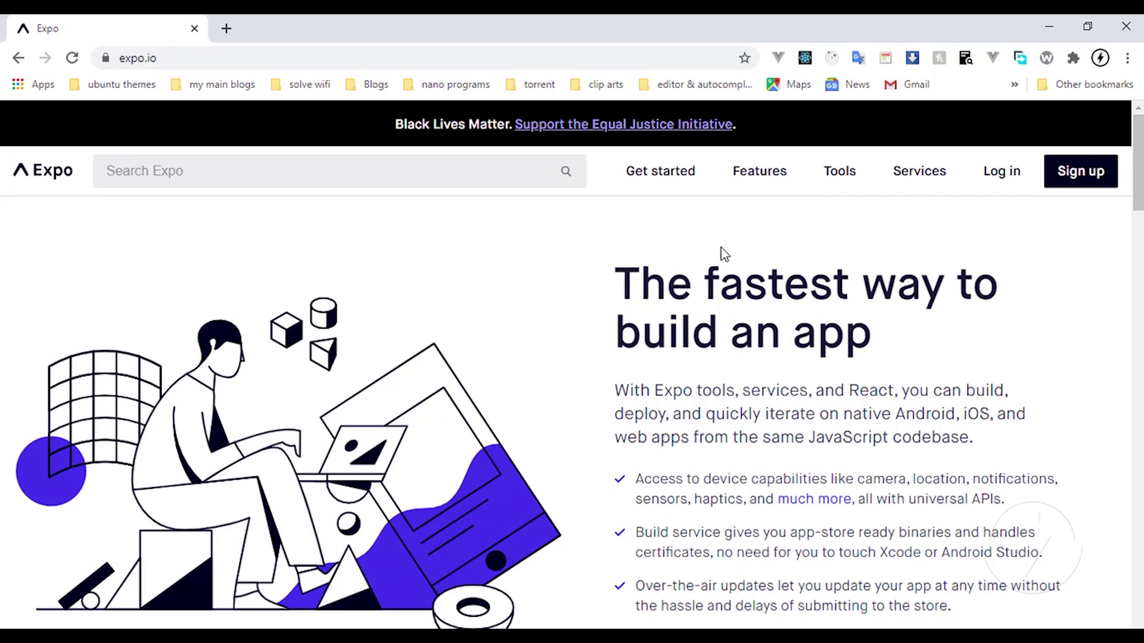
# Open Expo's Get started page and bring its setup steps 01 to 03 into view.
pyautogui.click(674, 176)
pyautogui.scroll(-2, 620, 240)
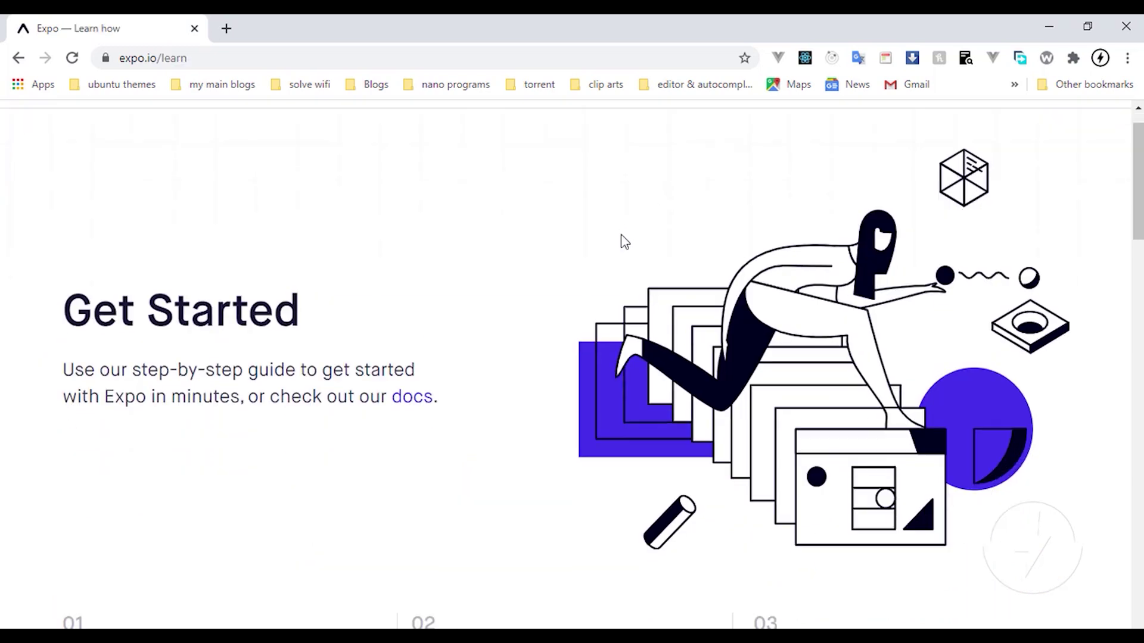
pyautogui.scroll(-3, 623, 241)
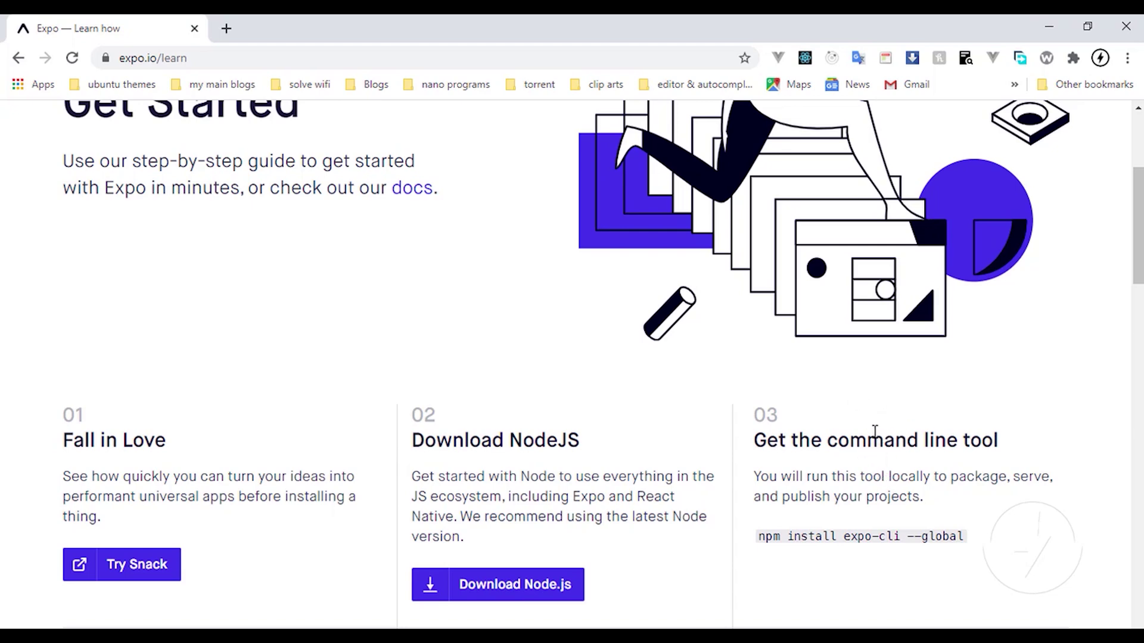
pyautogui.press('super')
pyautogui.write('power')
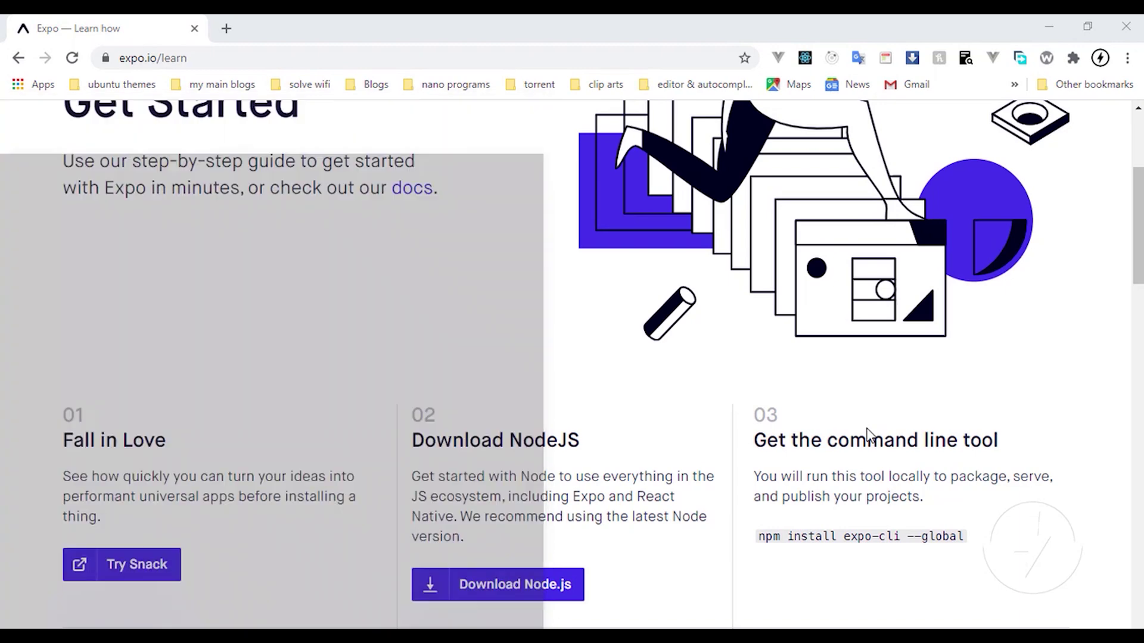
pyautogui.write(' sh')
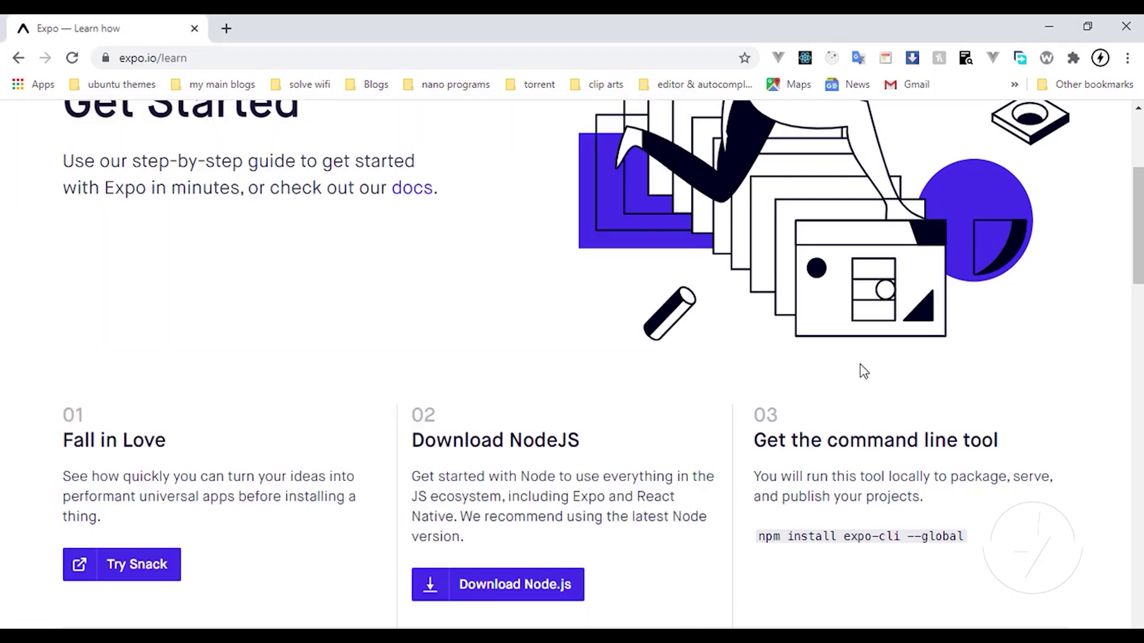
pyautogui.click(861, 374)
# Switch to Cmder, enlarge its text slightly and reposition its window over the Get Started page.
pyautogui.hotkey('alt', 'Tab')
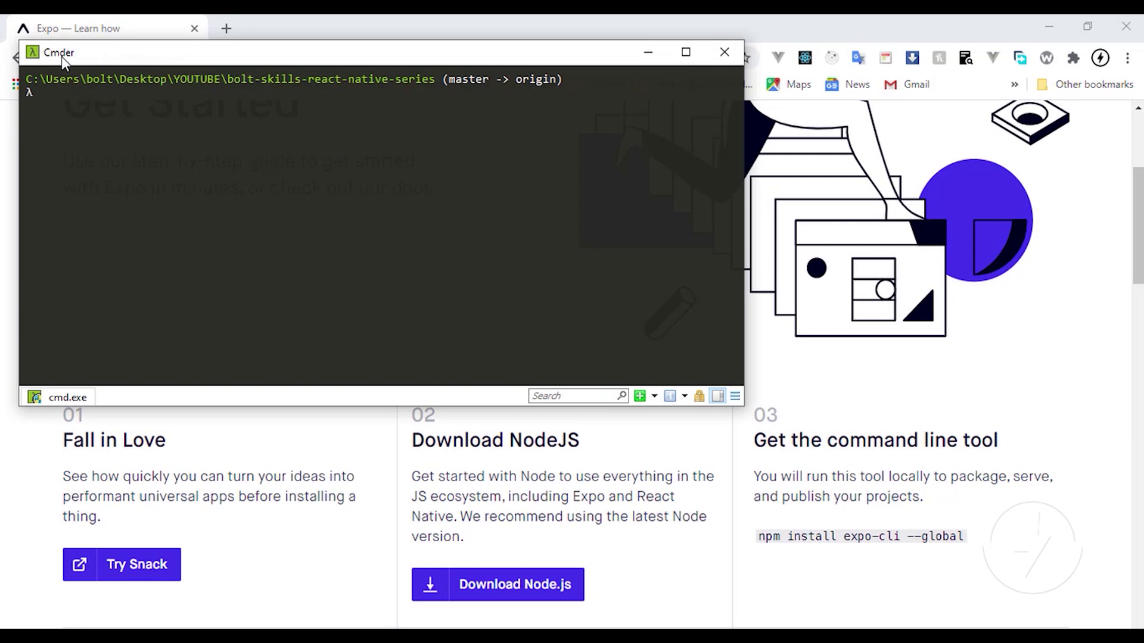
pyautogui.scroll(3, 149, 137)
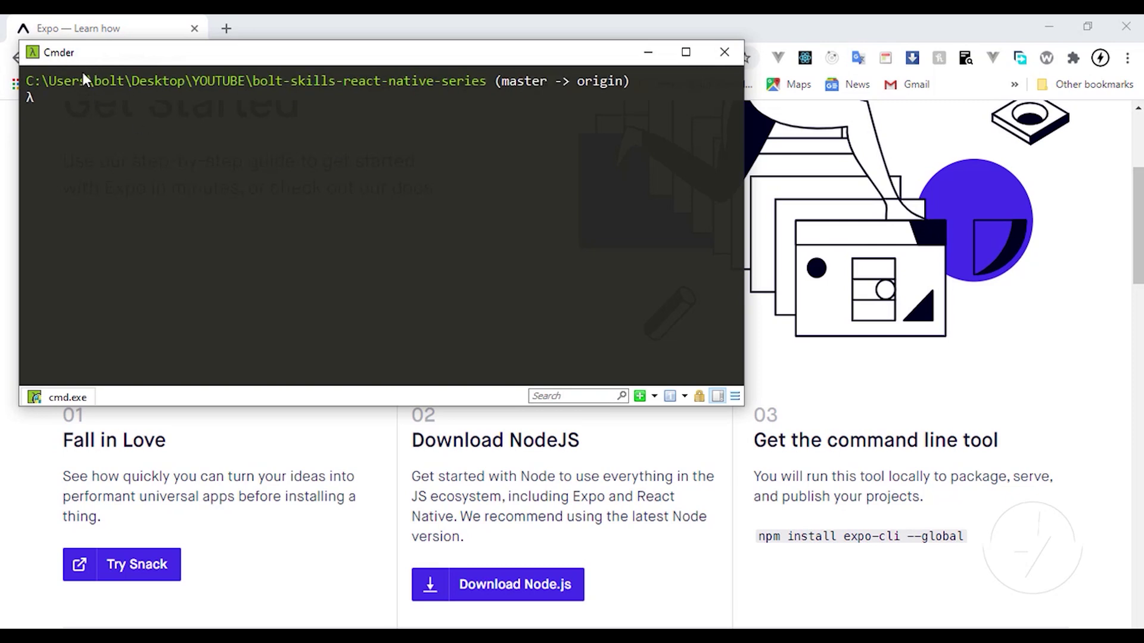
pyautogui.moveTo(80, 58); pyautogui.dragTo(120, 112)
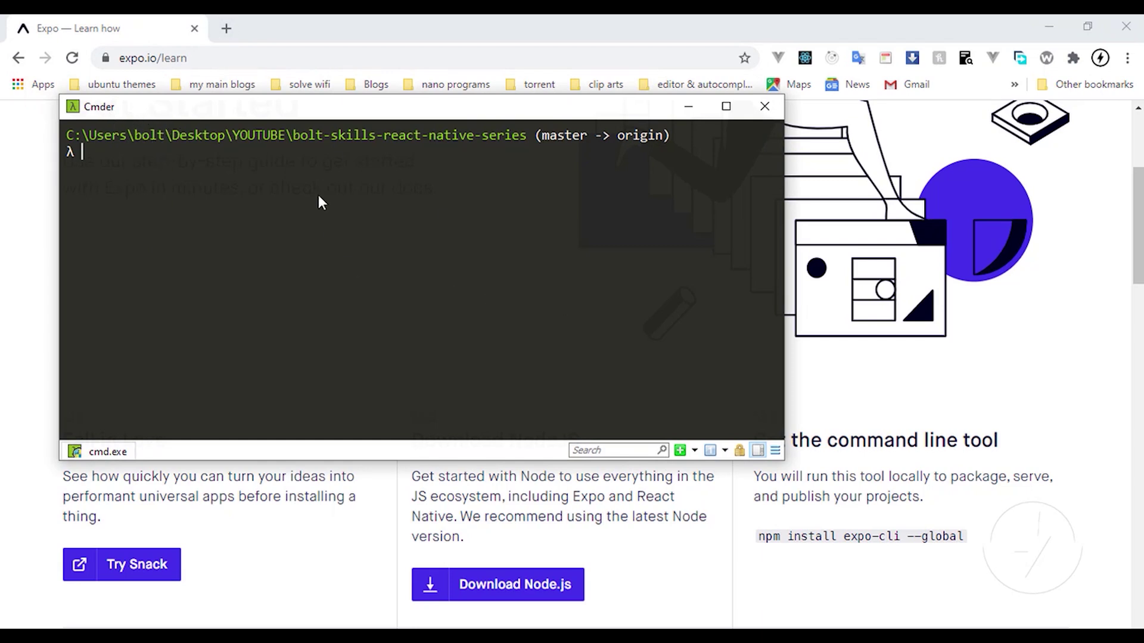
pyautogui.moveTo(309, 109); pyautogui.dragTo(312, 131)
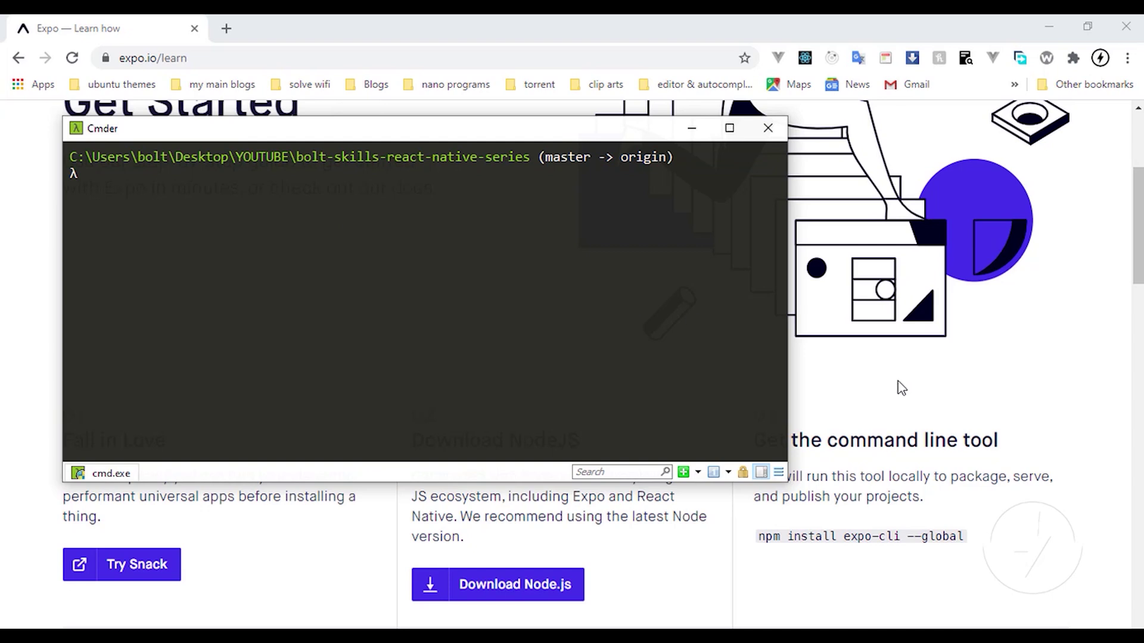
# Copy the command npm install expo-cli --global from step 03 and run it in Cmder.
pyautogui.tripleClick(893, 538)
pyautogui.hotkey('ctrl', 'c')
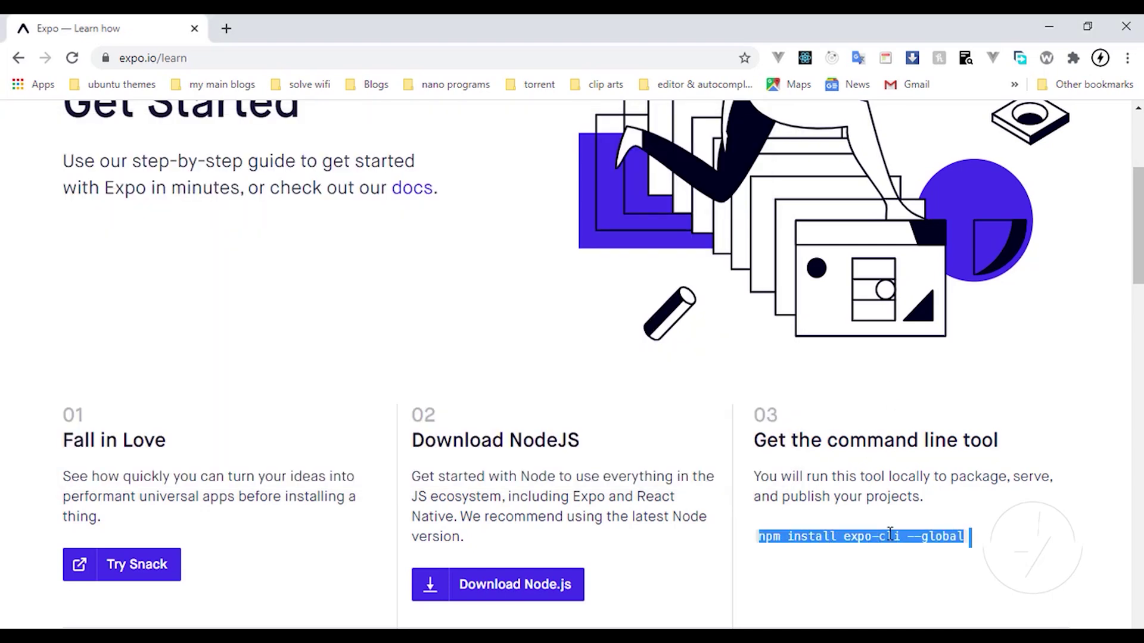
pyautogui.hotkey('alt', 'Tab')
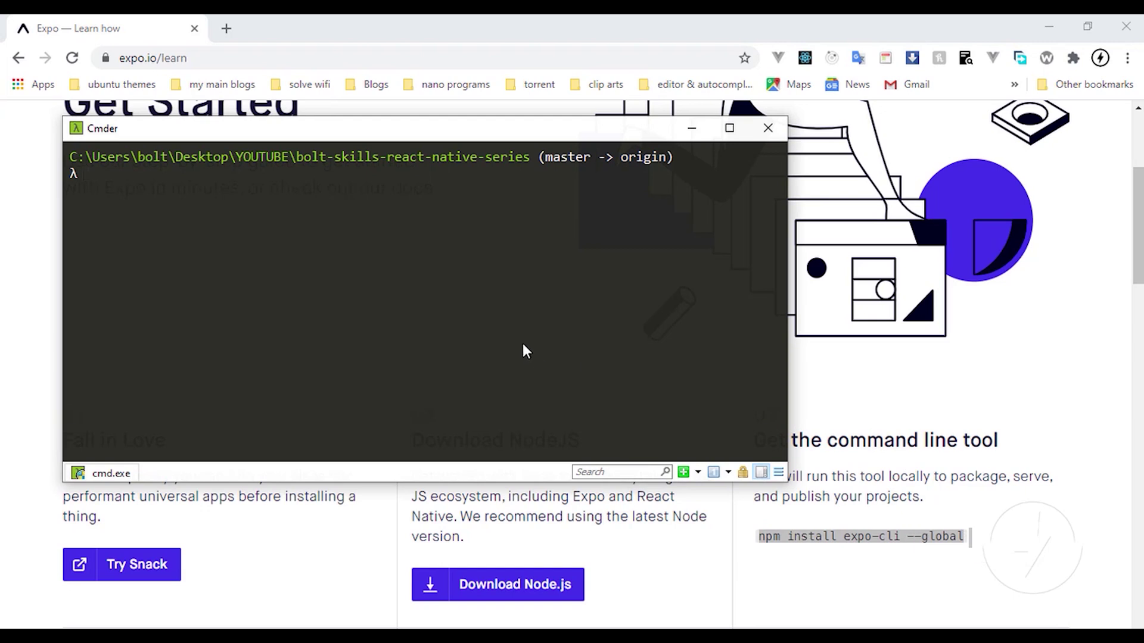
pyautogui.rightClick(495, 301)
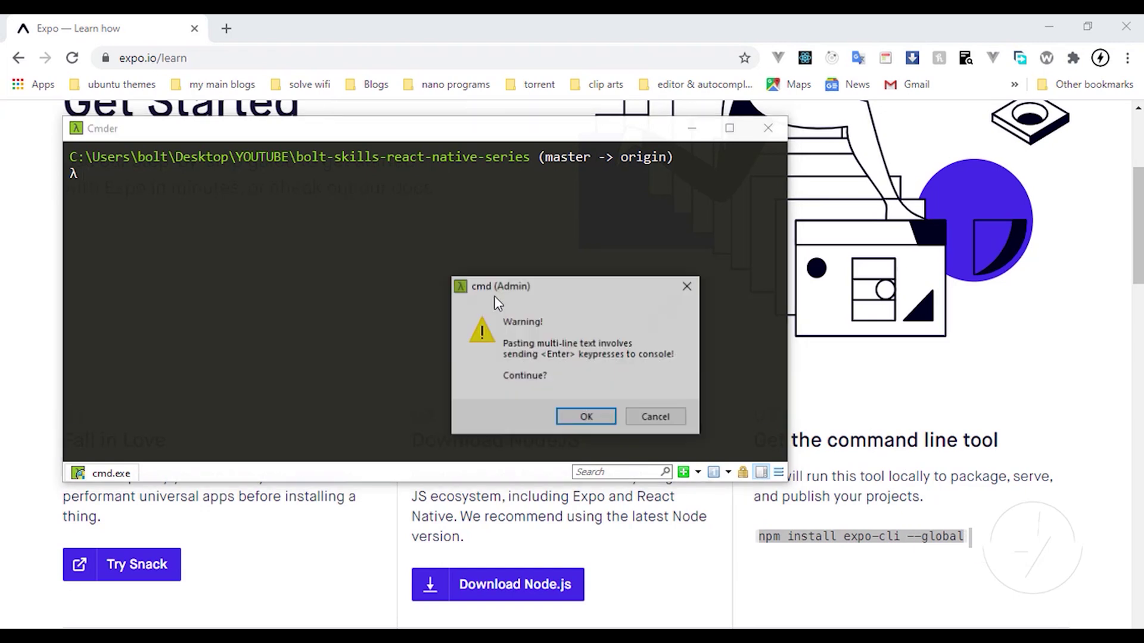
pyautogui.click(584, 417)
# Terminate the running npm install and clear the terminal.
pyautogui.hotkey('ctrl', 'c')
pyautogui.hotkey('ctrl', 'c')
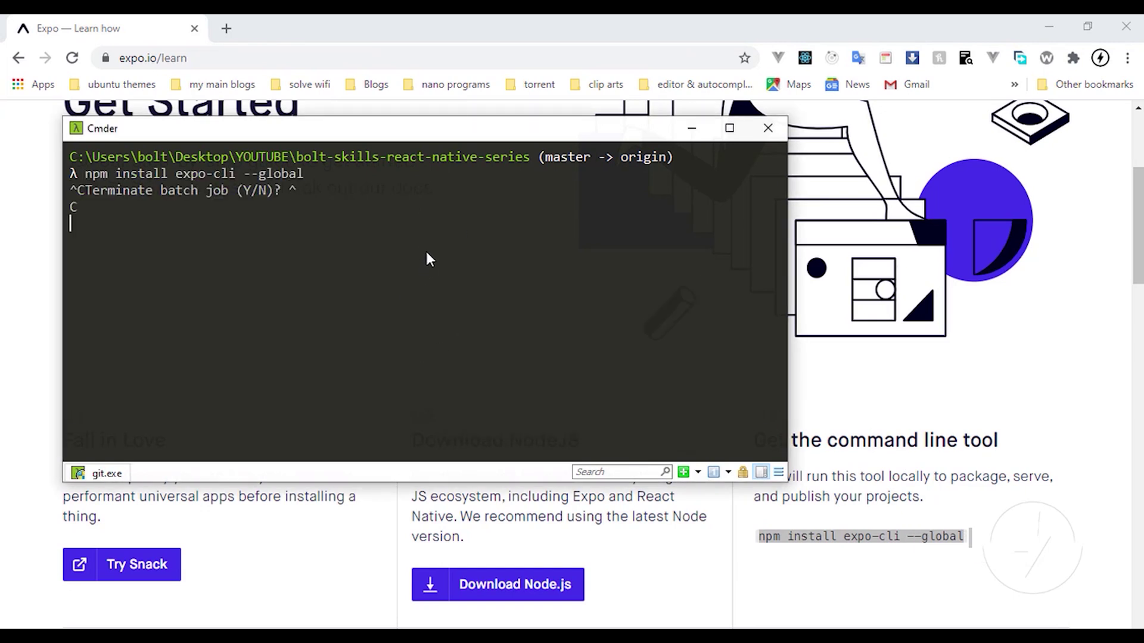
pyautogui.hotkey('ctrl', 'l')
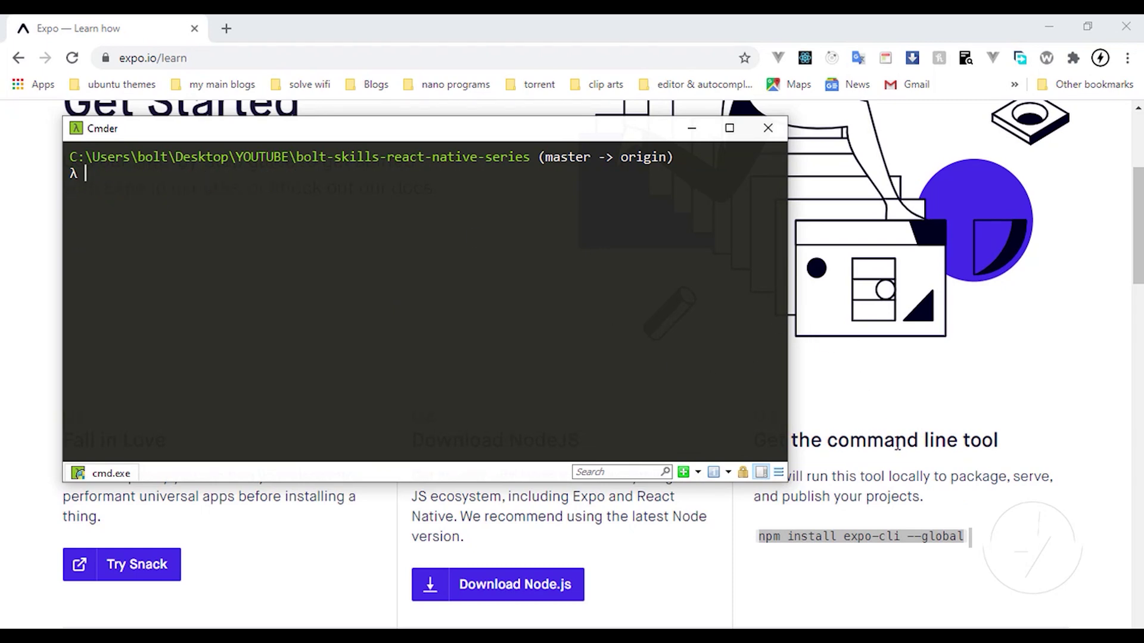
# Show the Create your first project instructions on the Expo page and place the Cmder window beside them.
pyautogui.click(872, 485)
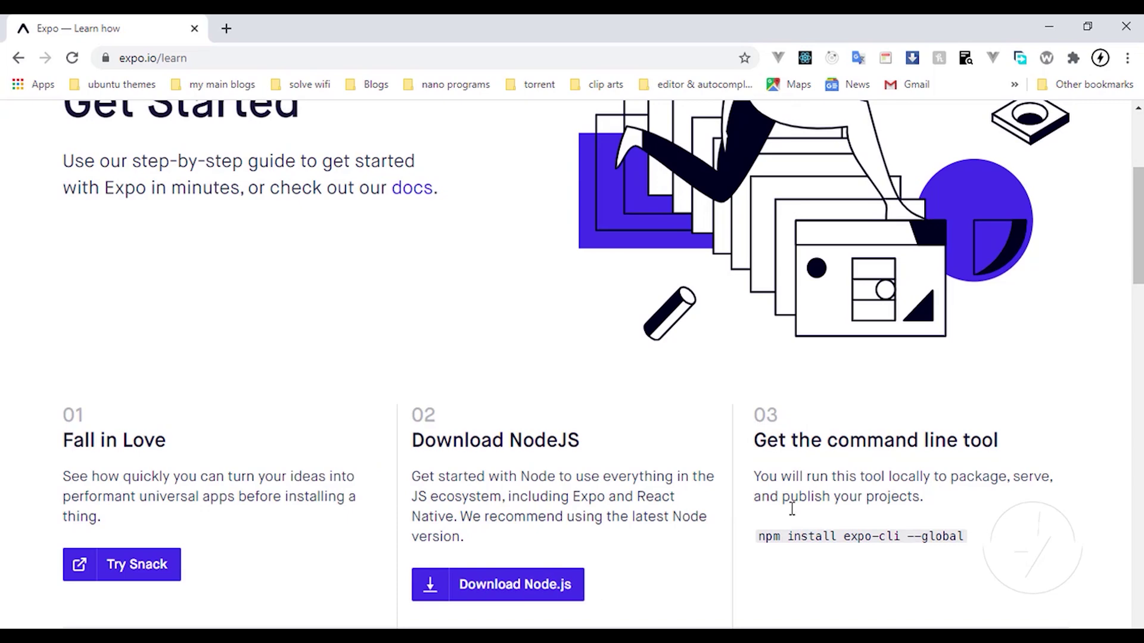
pyautogui.scroll(-3, 817, 472)
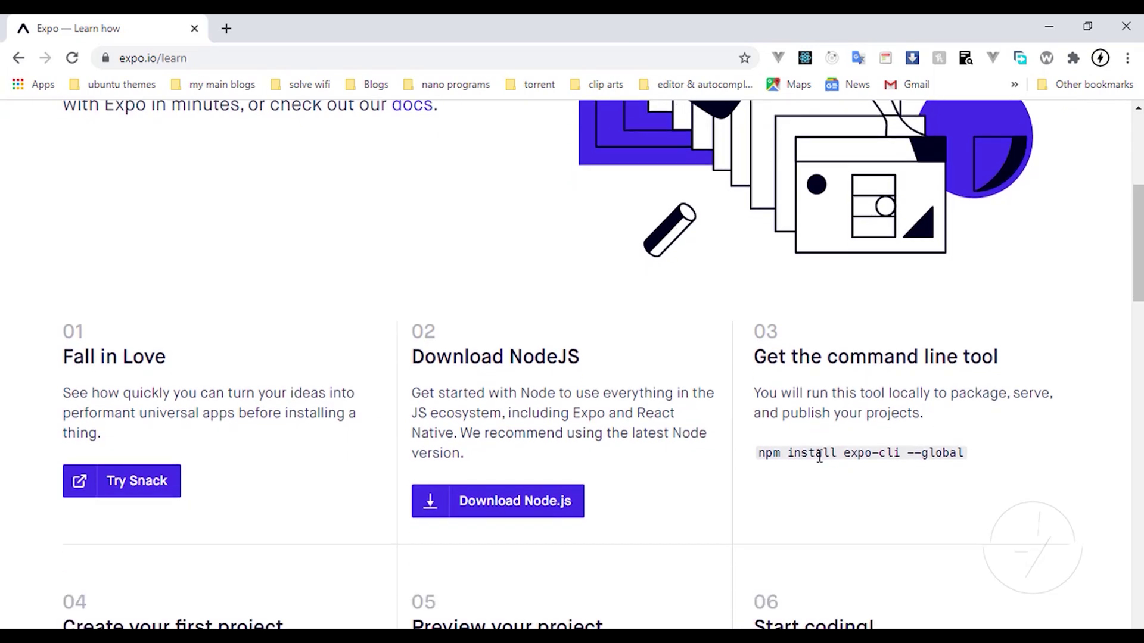
pyautogui.scroll(-4, 821, 449)
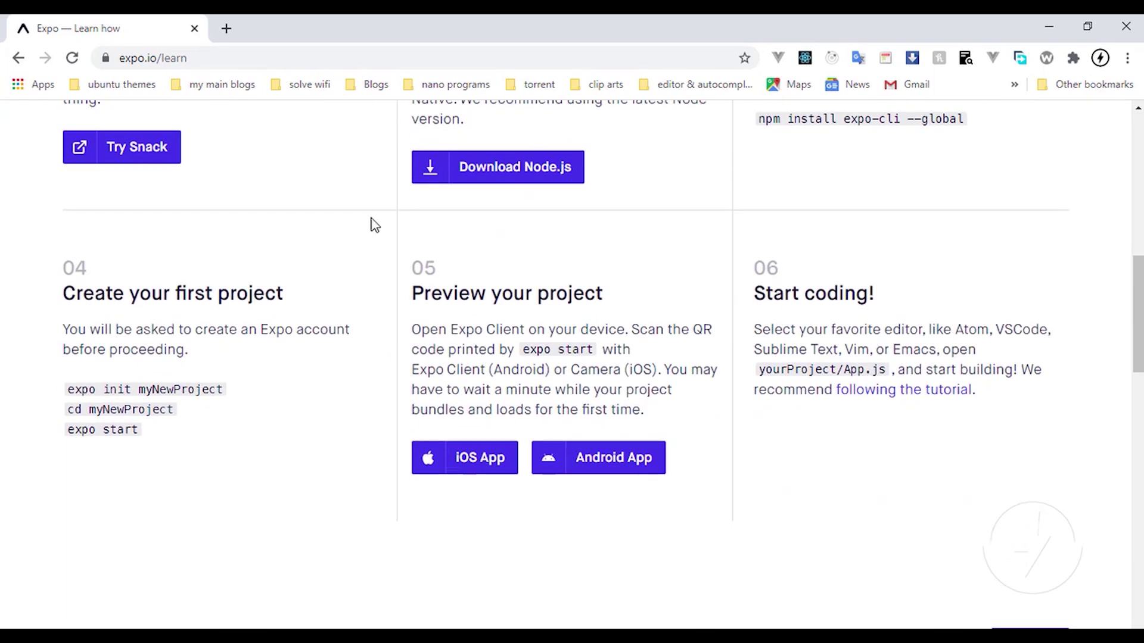
pyautogui.scroll(-1, 373, 225)
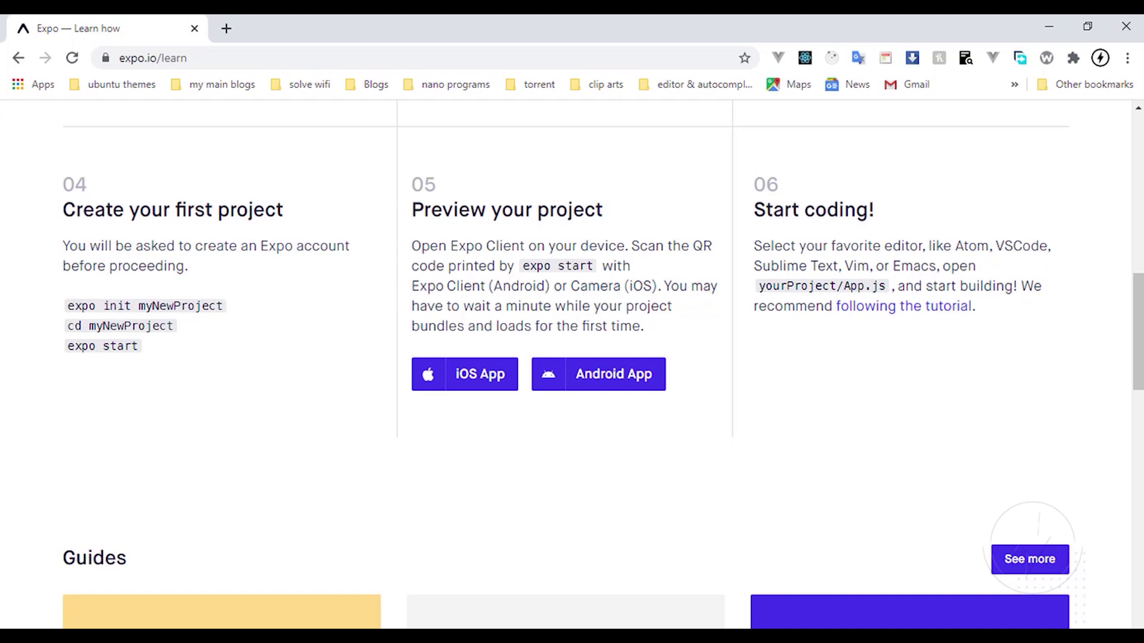
pyautogui.hotkey('alt', 'Tab')
pyautogui.moveTo(304, 138); pyautogui.dragTo(597, 168)
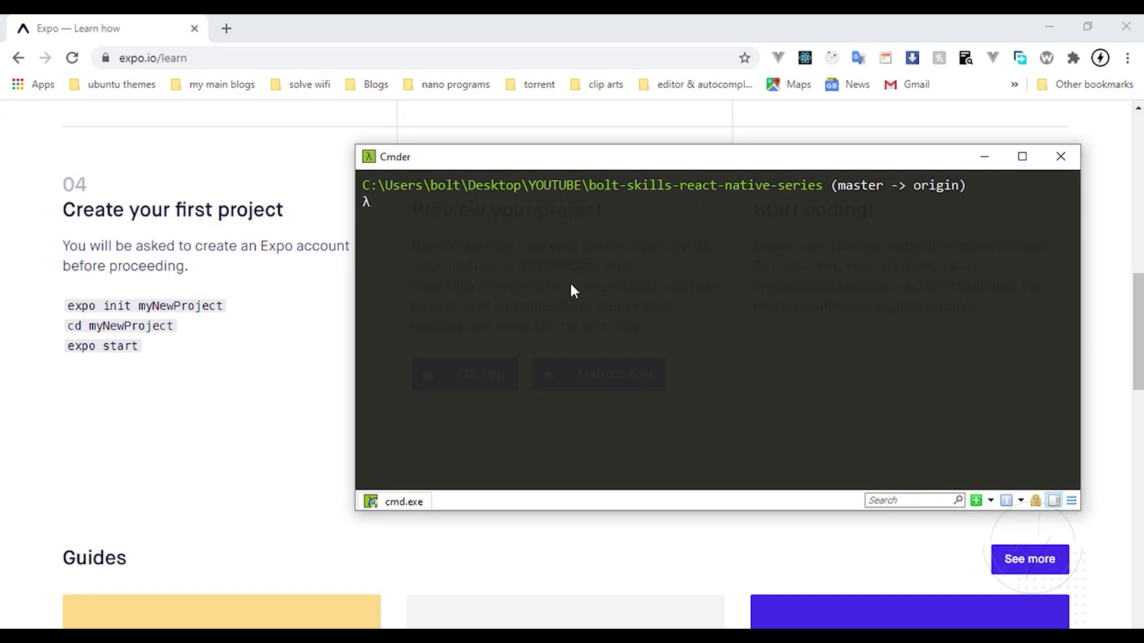
# Run expo init expo-projects in Cmder with the terminal text enlarged.
pyautogui.write('expo')
pyautogui.scroll(5, 606, 302)
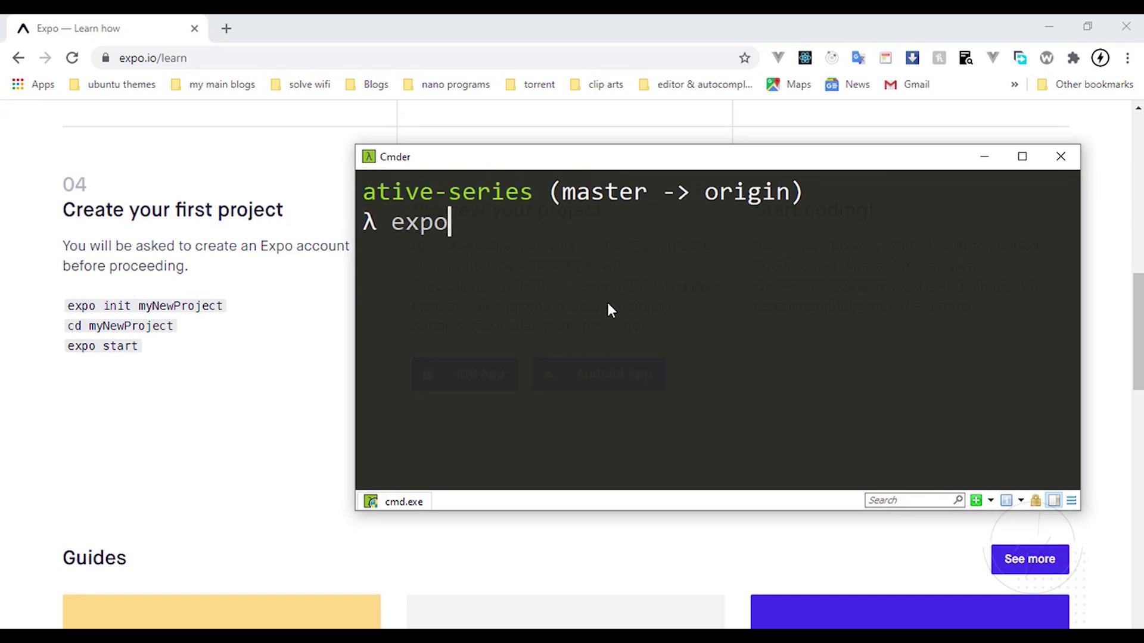
pyautogui.write('init ')
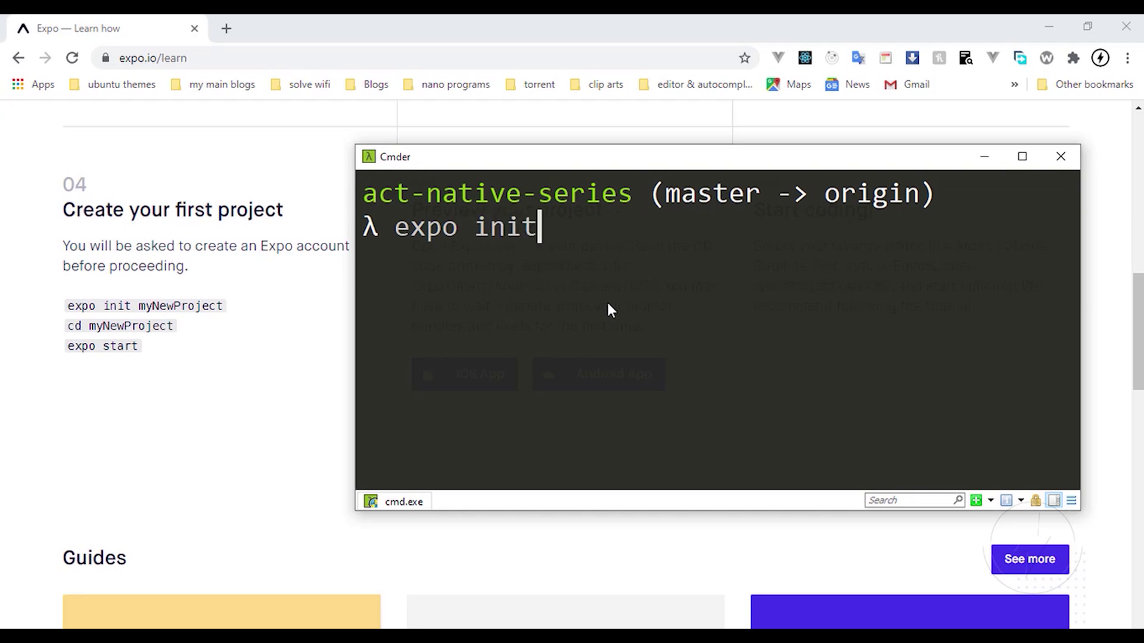
pyautogui.write('expo-prl')
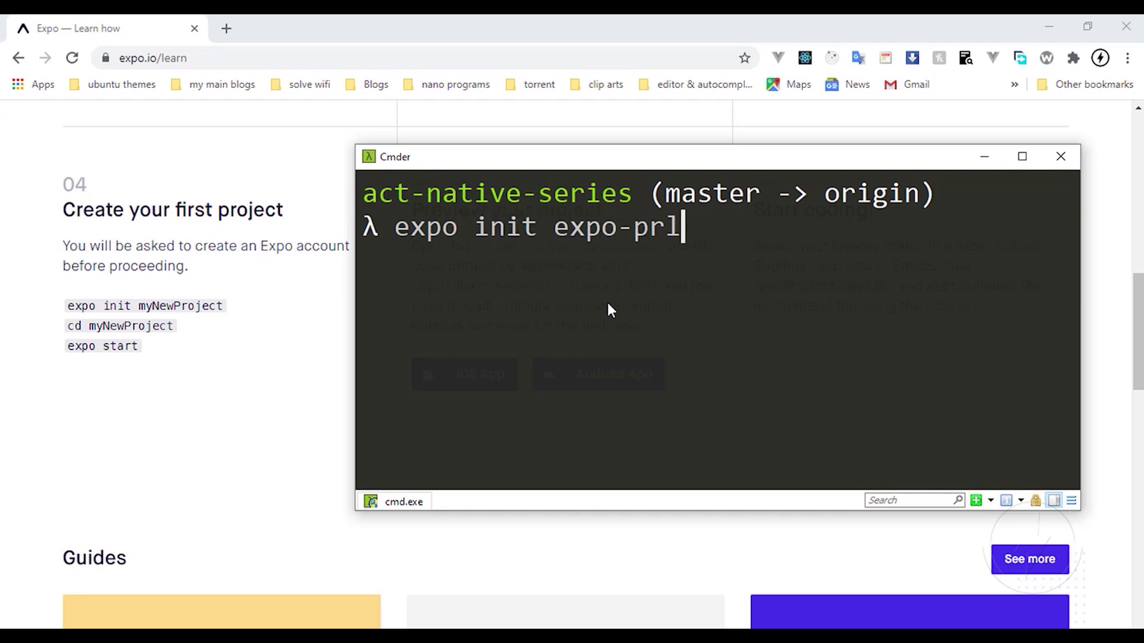
pyautogui.press('BackSpace')
pyautogui.write('ojects')
pyautogui.press('Return')
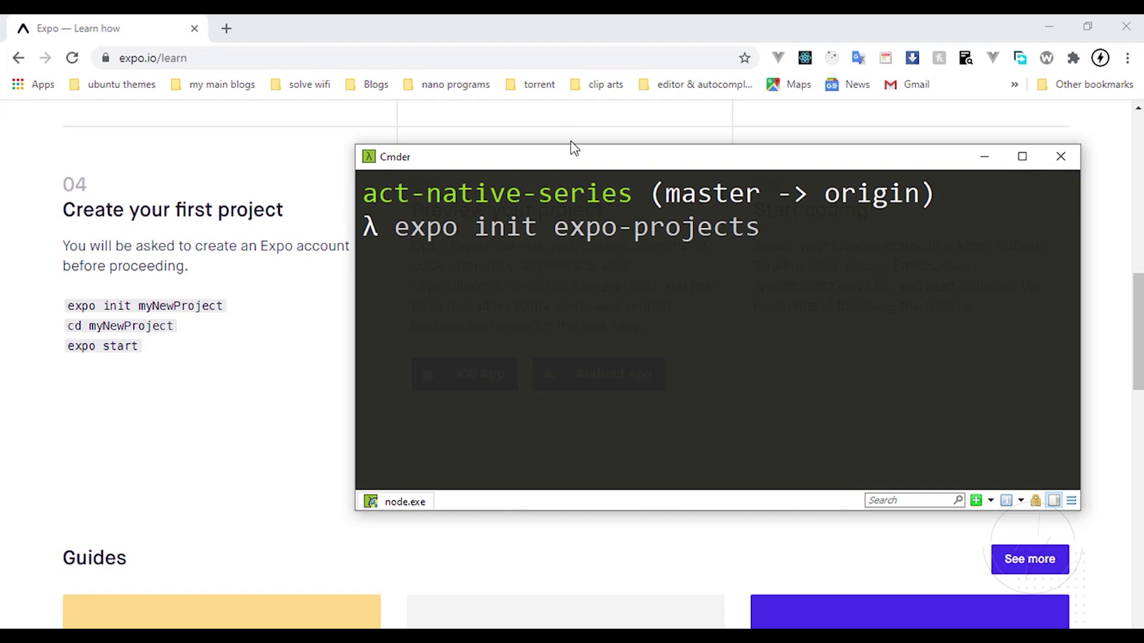
# Reduce the terminal text size, review the managed and bare workflow templates and choose blank (TypeScript) for the project.
pyautogui.keyDown('ctrl'); pyautogui.scroll(-8, 607, 260); pyautogui.keyUp('ctrl')
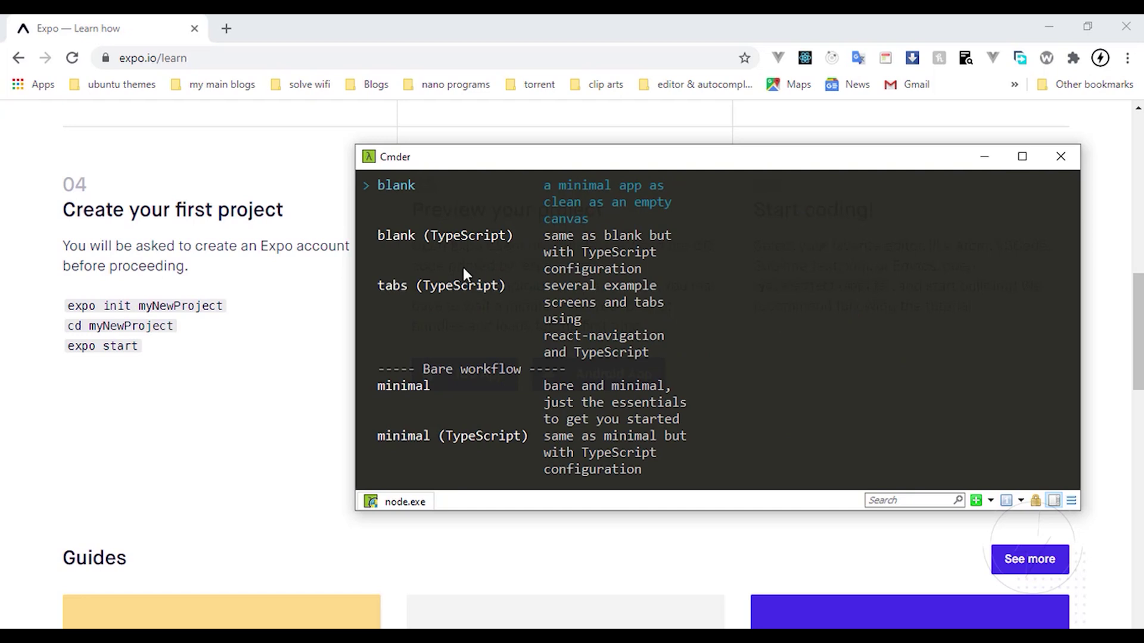
pyautogui.scroll(1, 535, 266)
pyautogui.scroll(-1, 535, 267)
pyautogui.scroll(1, 535, 266)
pyautogui.scroll(-1, 505, 365)
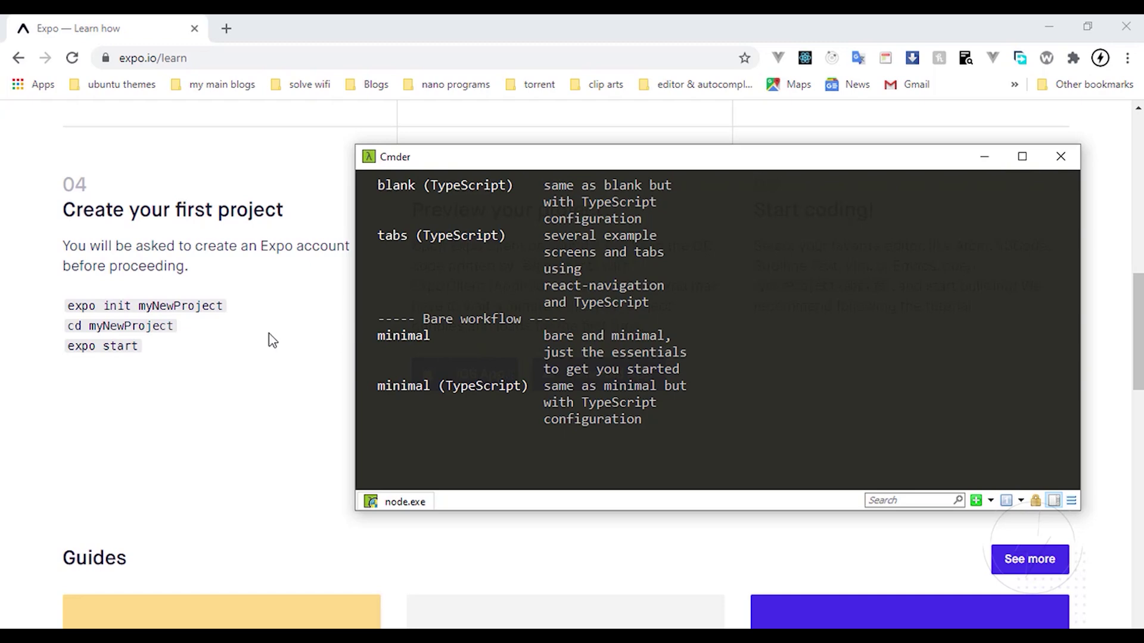
pyautogui.scroll(1, 540, 331)
pyautogui.scroll(1, 540, 329)
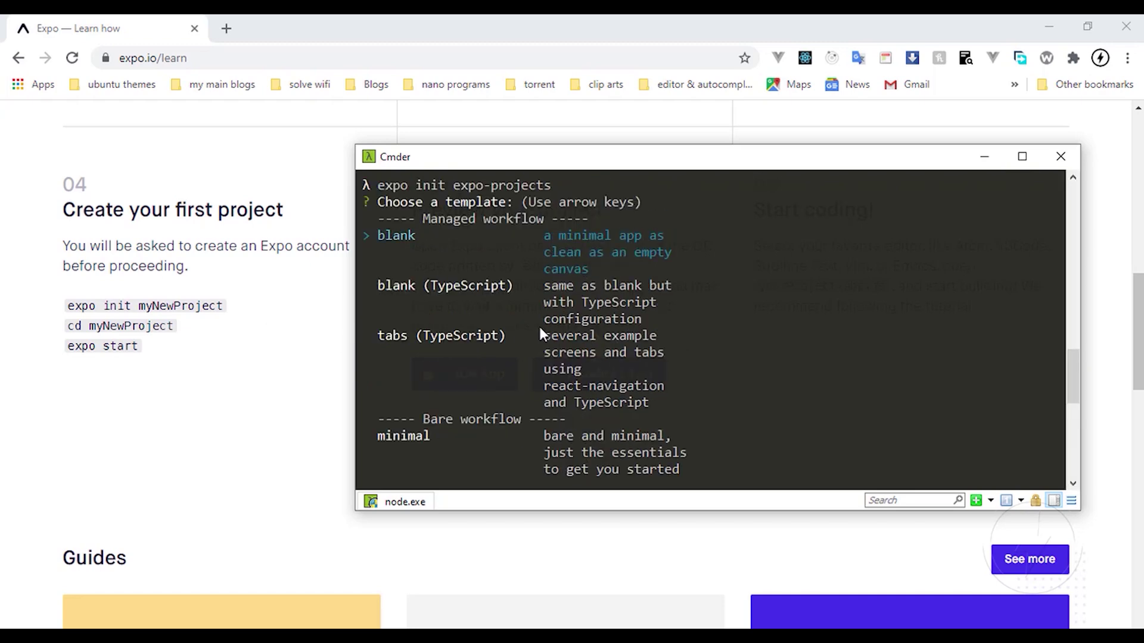
pyautogui.scroll(-1, 541, 330)
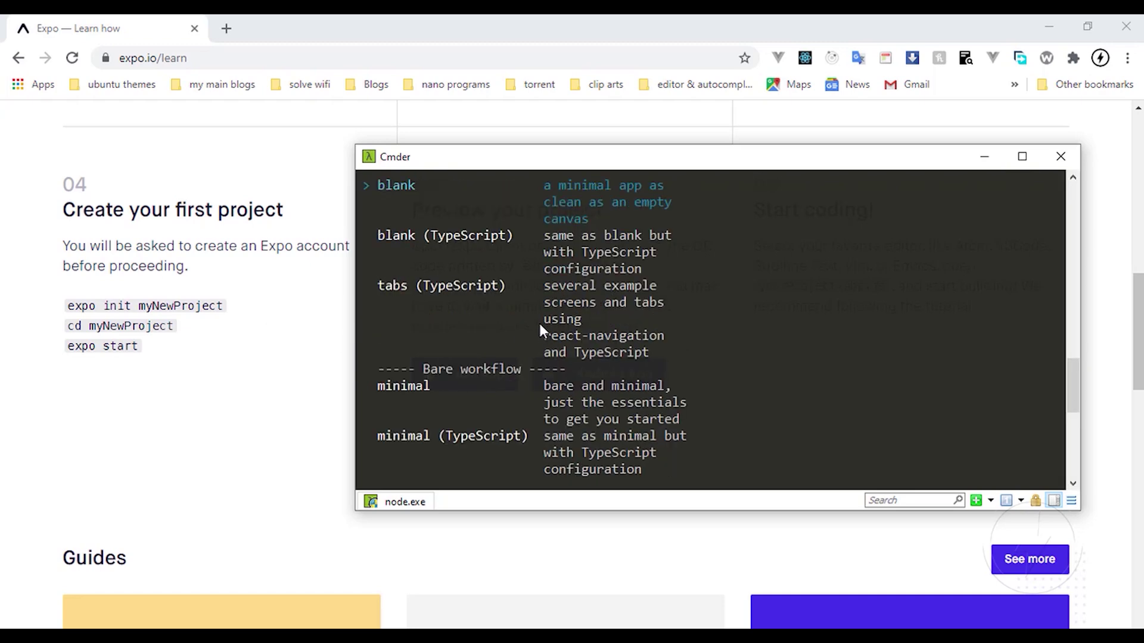
pyautogui.scroll(1, 536, 320)
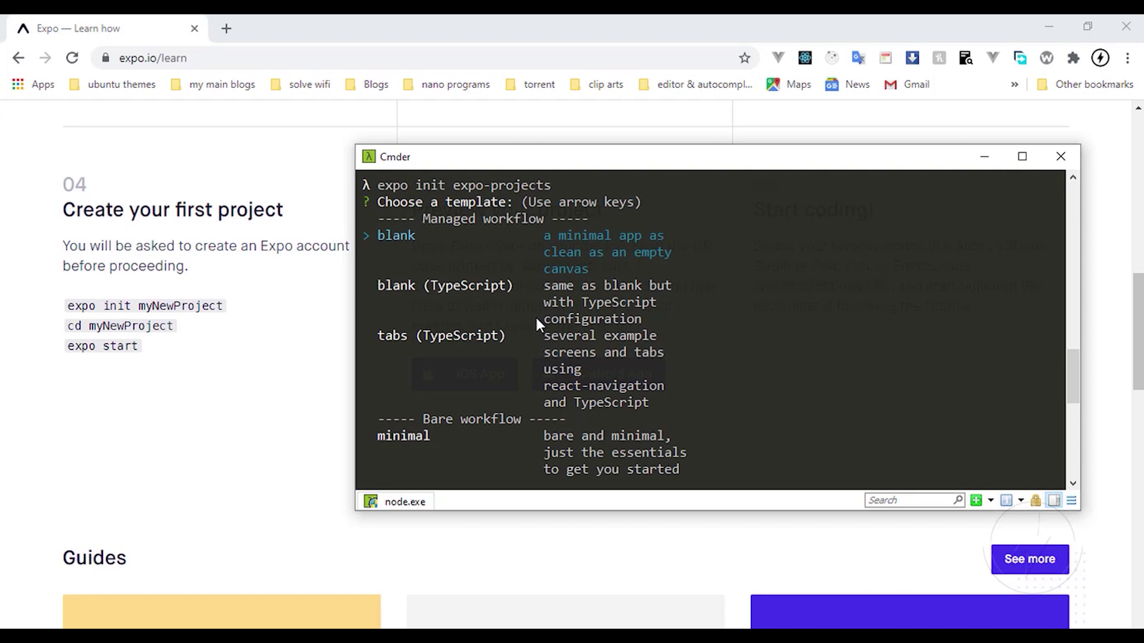
pyautogui.press('Down')
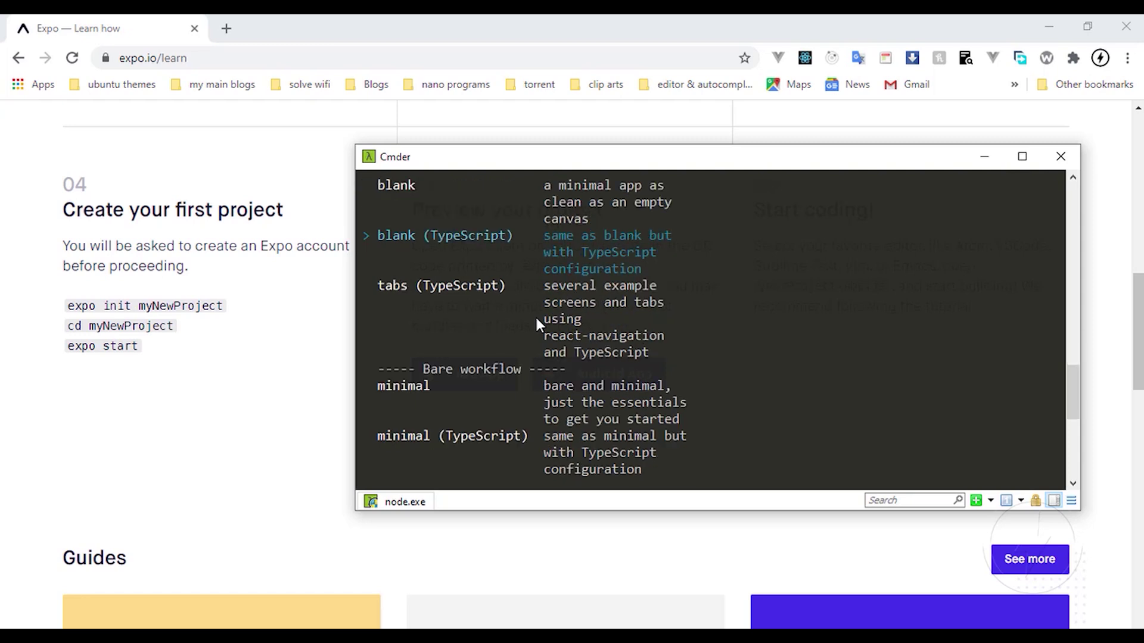
pyautogui.press('Return')
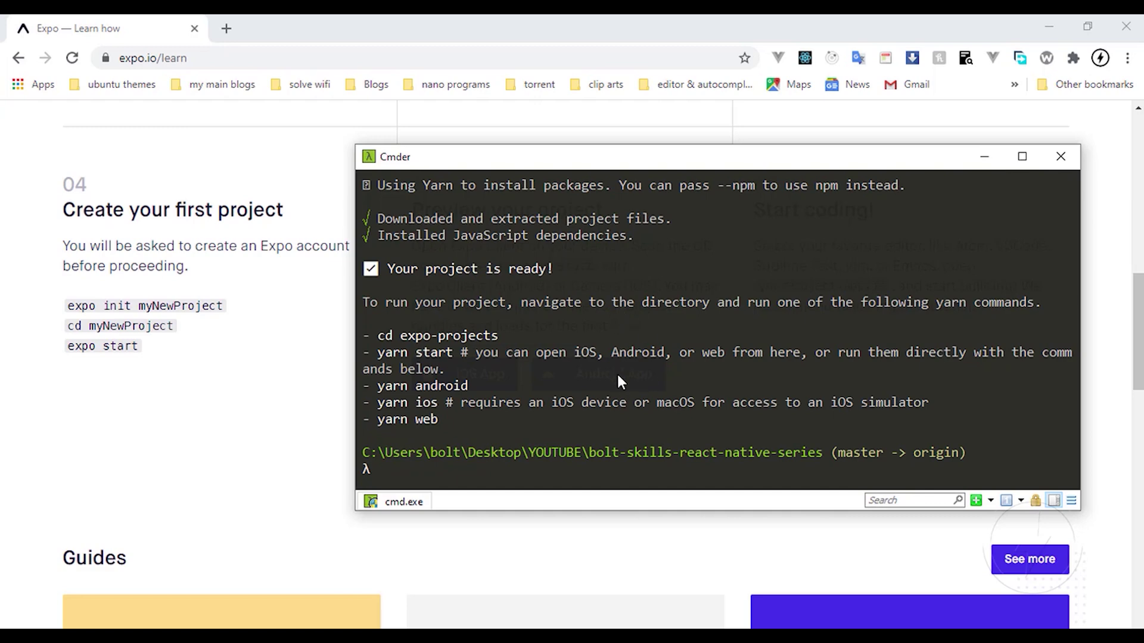
# Change into the expo-projects folder with cd expo-projects and list its files with ls.
pyautogui.scroll(1, 606, 344)
pyautogui.scroll(-1, 606, 344)
pyautogui.moveTo(500, 335); pyautogui.dragTo(399, 335)
pyautogui.write('c')
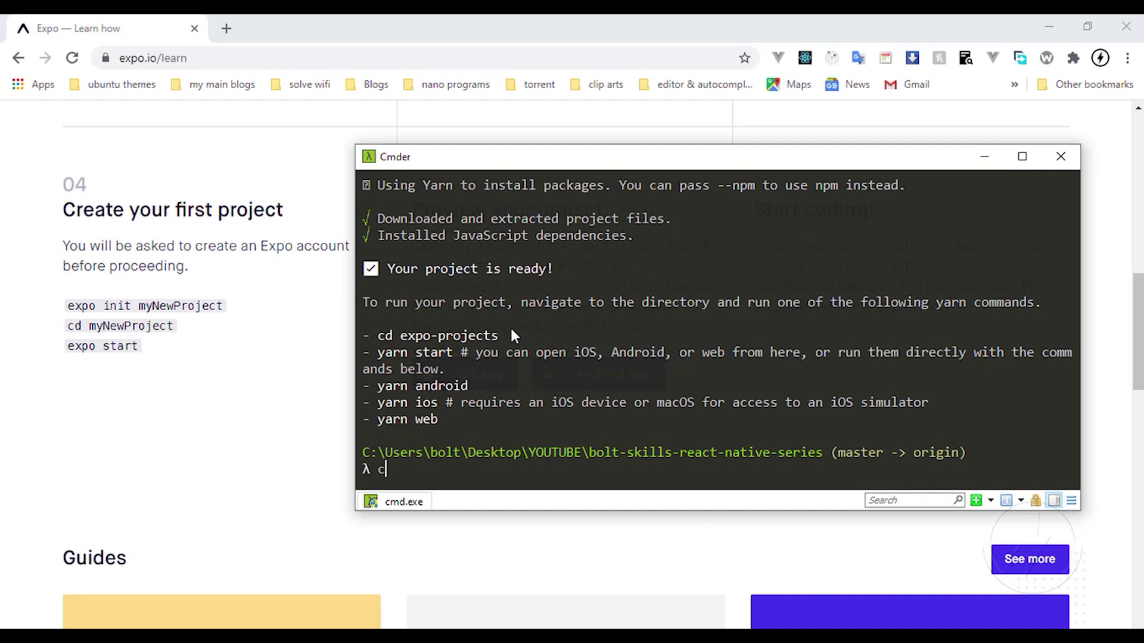
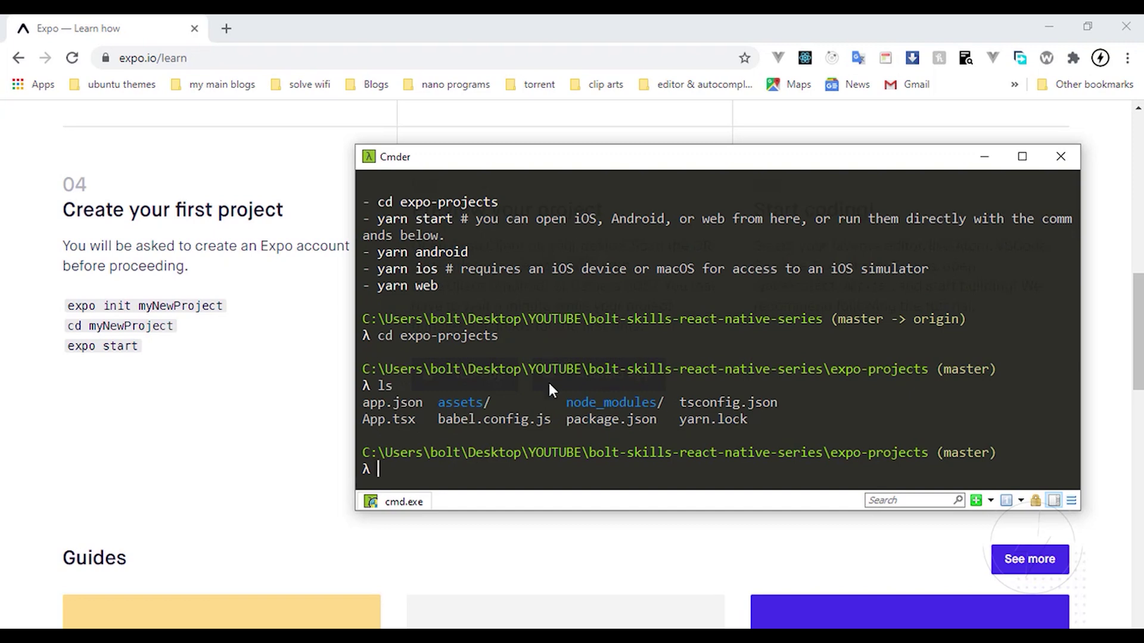
# Return to the Preview your project instructions on the Expo page and bring up the Android emulator over them.
pyautogui.click(284, 334)
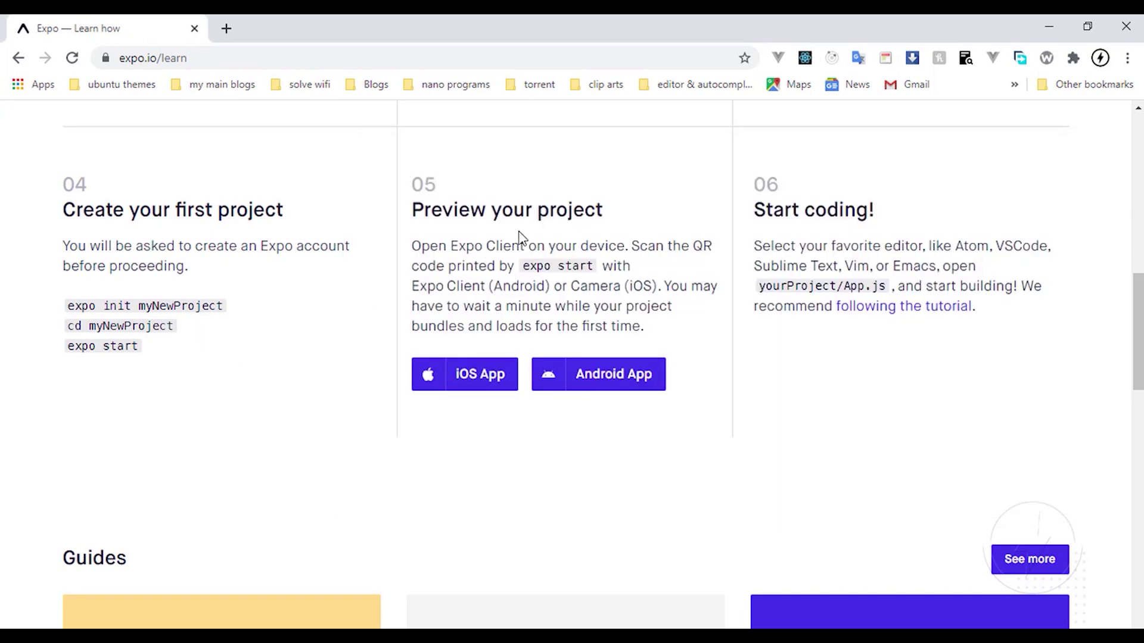
pyautogui.scroll(1, 518, 236)
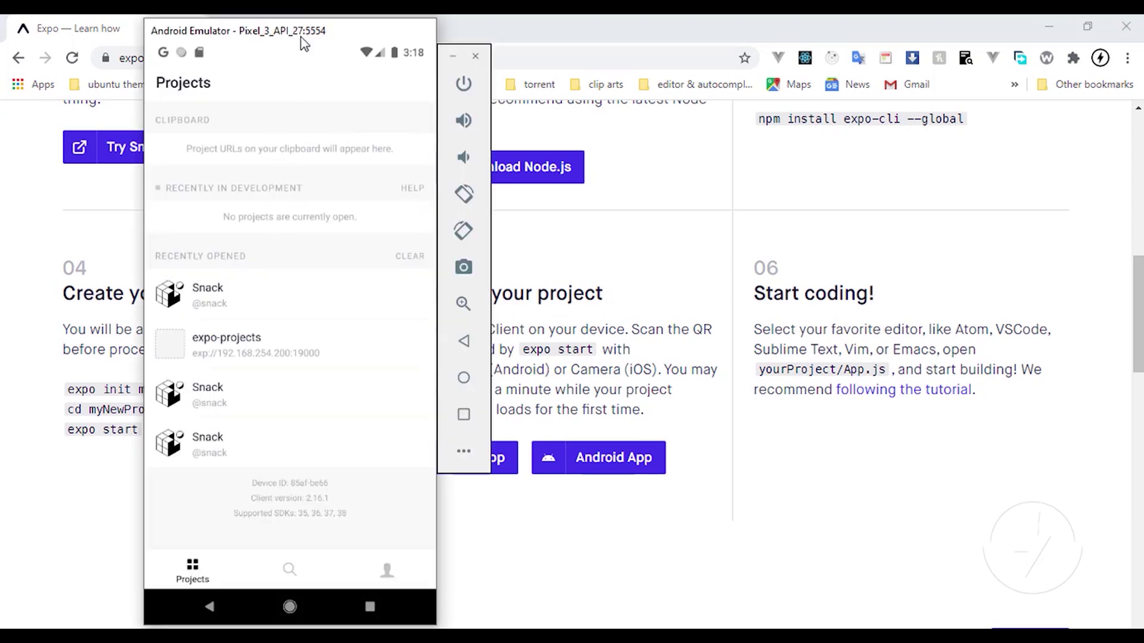
pyautogui.moveTo(295, 35); pyautogui.dragTo(284, 39)
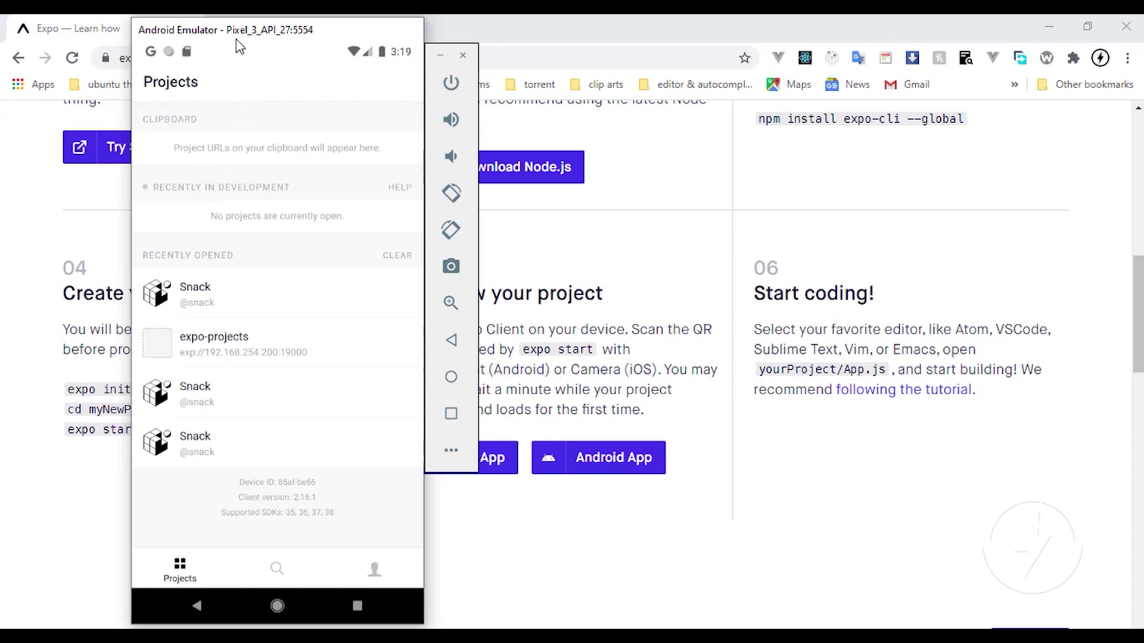
pyautogui.moveTo(241, 39)
pyautogui.mouseDown()
pyautogui.moveTo(230, 35)
pyautogui.moveTo(240, 42)
pyautogui.mouseUp()
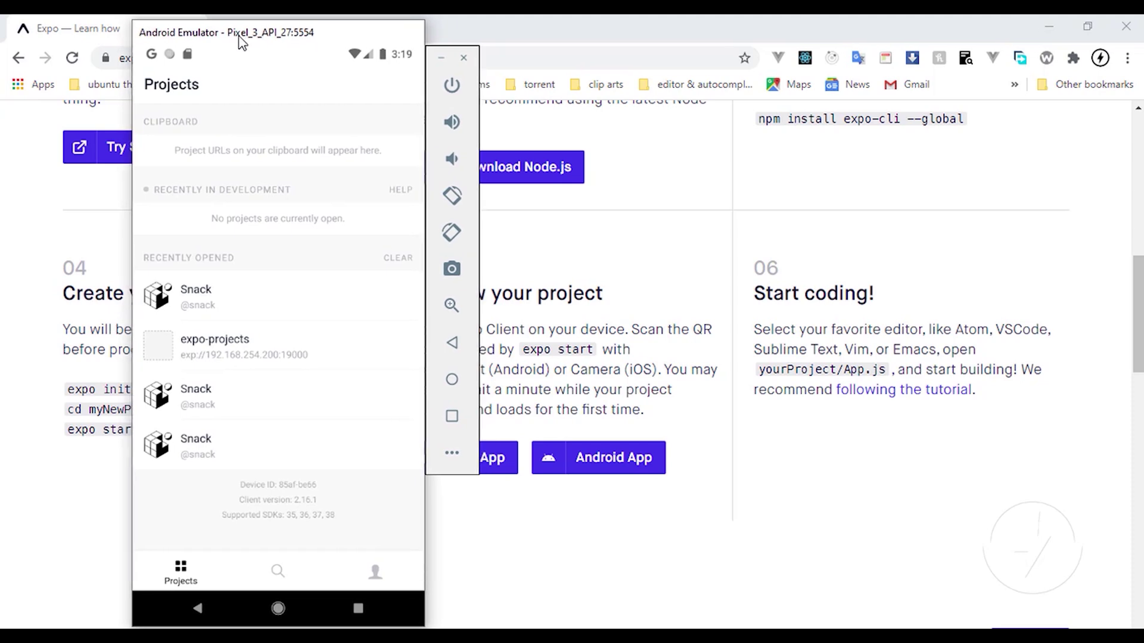
# Go to the emulator's home screen, reopen the Expo client and move the emulator clear of the Preview your project text.
pyautogui.click(279, 608)
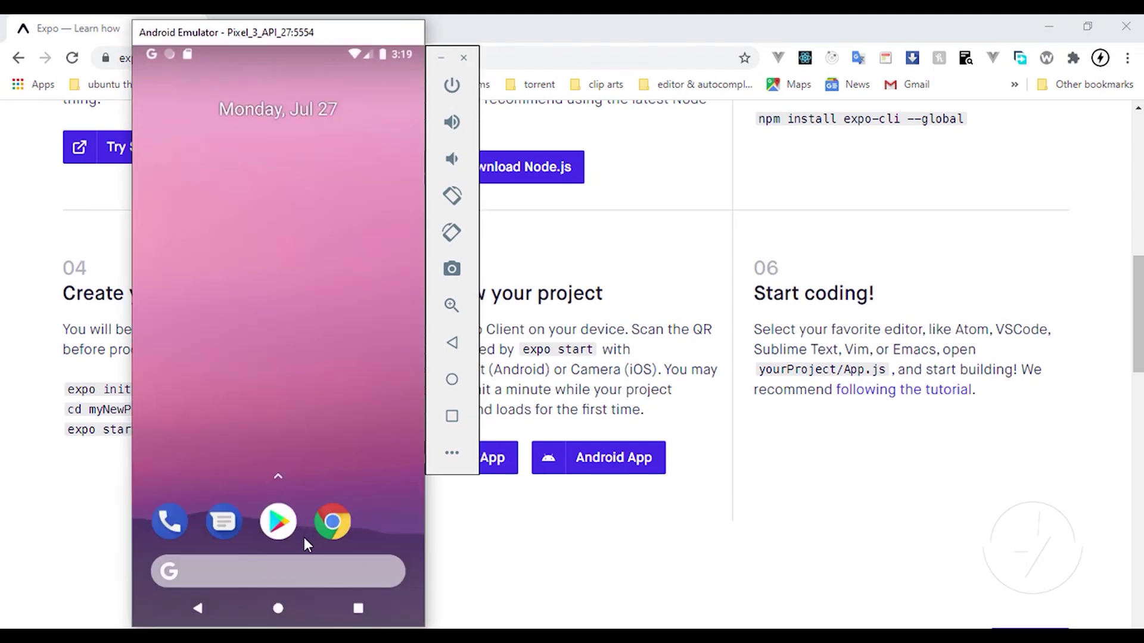
pyautogui.moveTo(268, 388); pyautogui.dragTo(244, 215)
pyautogui.click(221, 129)
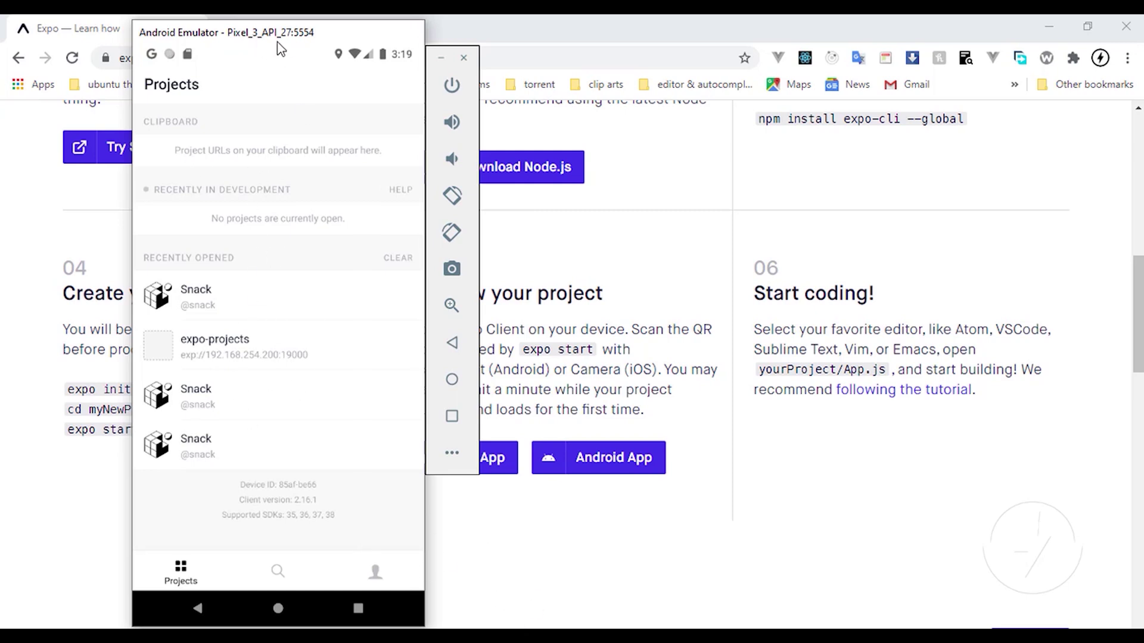
pyautogui.moveTo(274, 38); pyautogui.dragTo(261, 38)
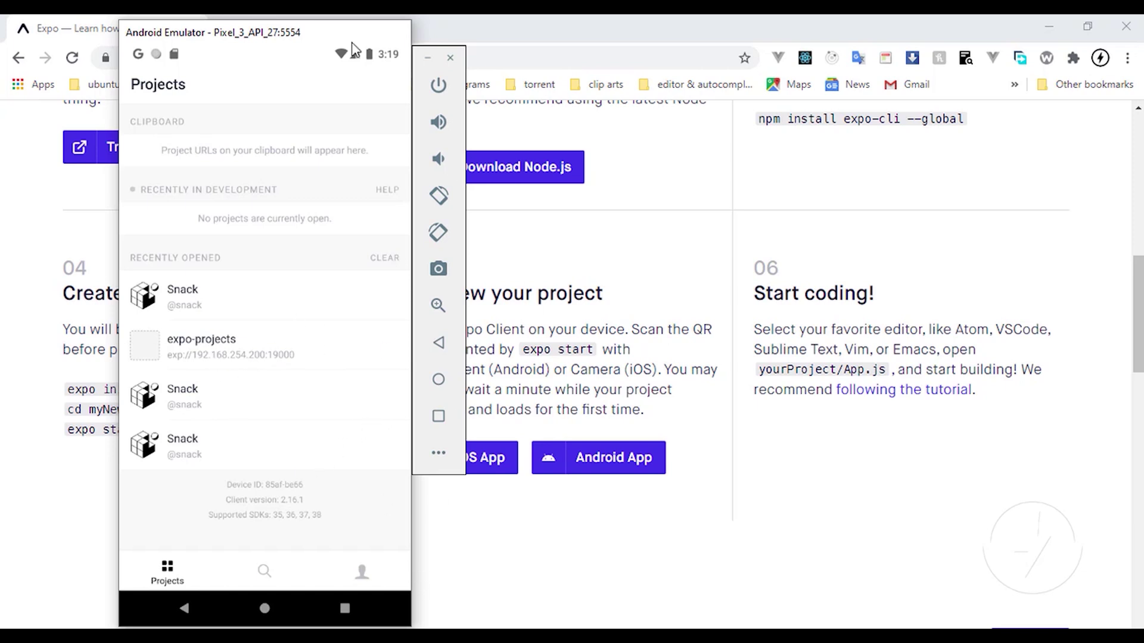
pyautogui.moveTo(301, 41); pyautogui.dragTo(231, 45)
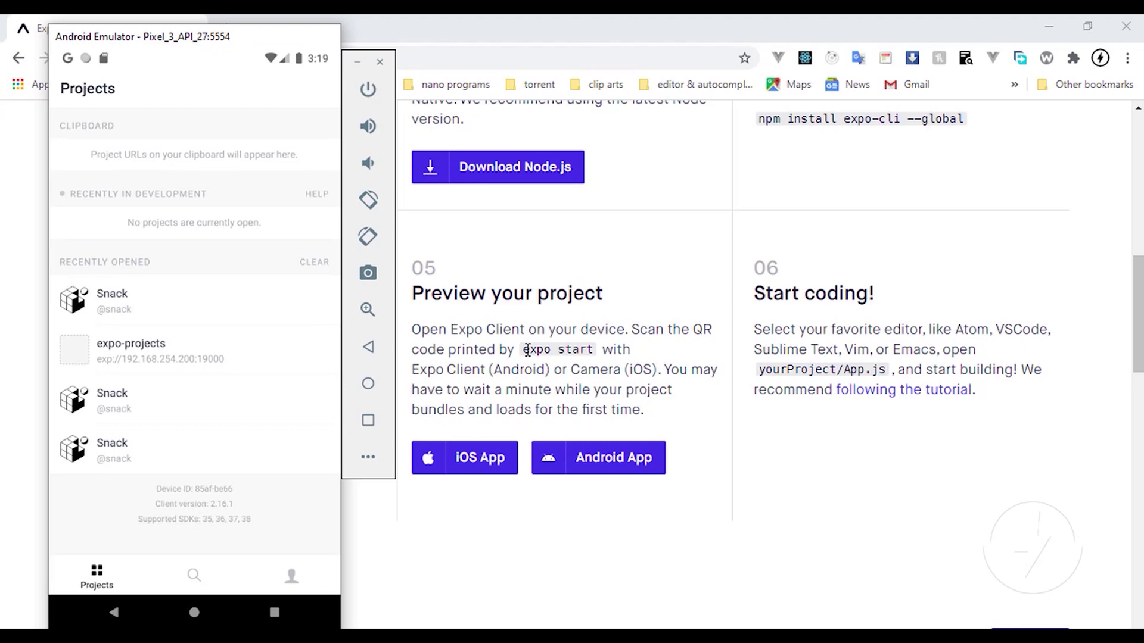
# Switch to Cmder, run expo start in the expo-projects folder and reposition the terminal window.
pyautogui.hotkey('alt', 'Tab')
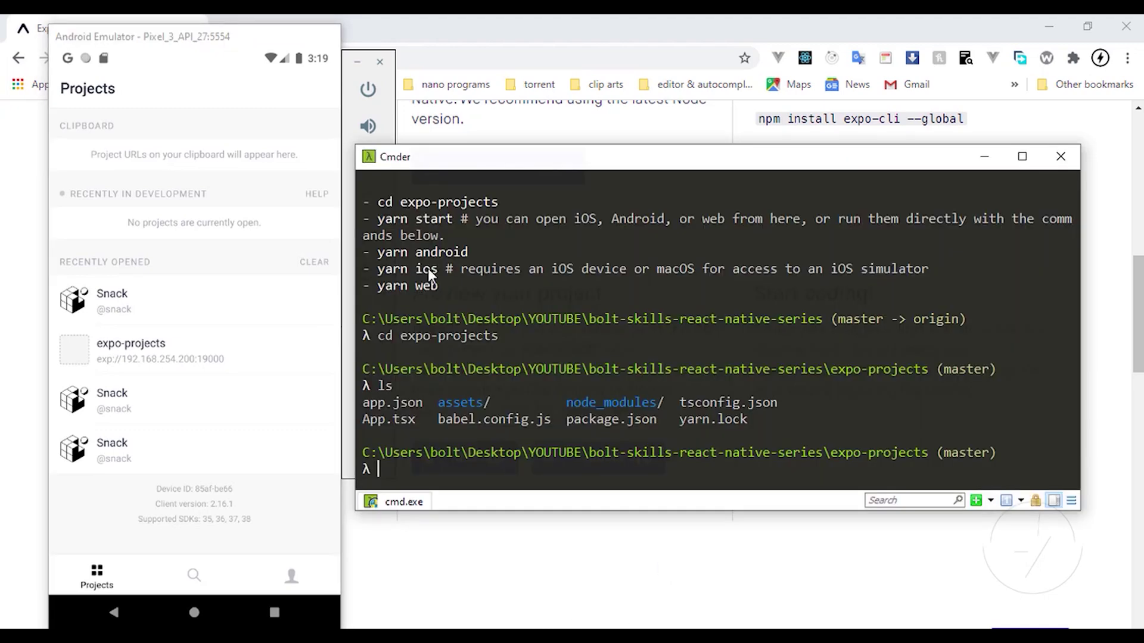
pyautogui.moveTo(454, 166); pyautogui.dragTo(542, 155)
pyautogui.write('ex')
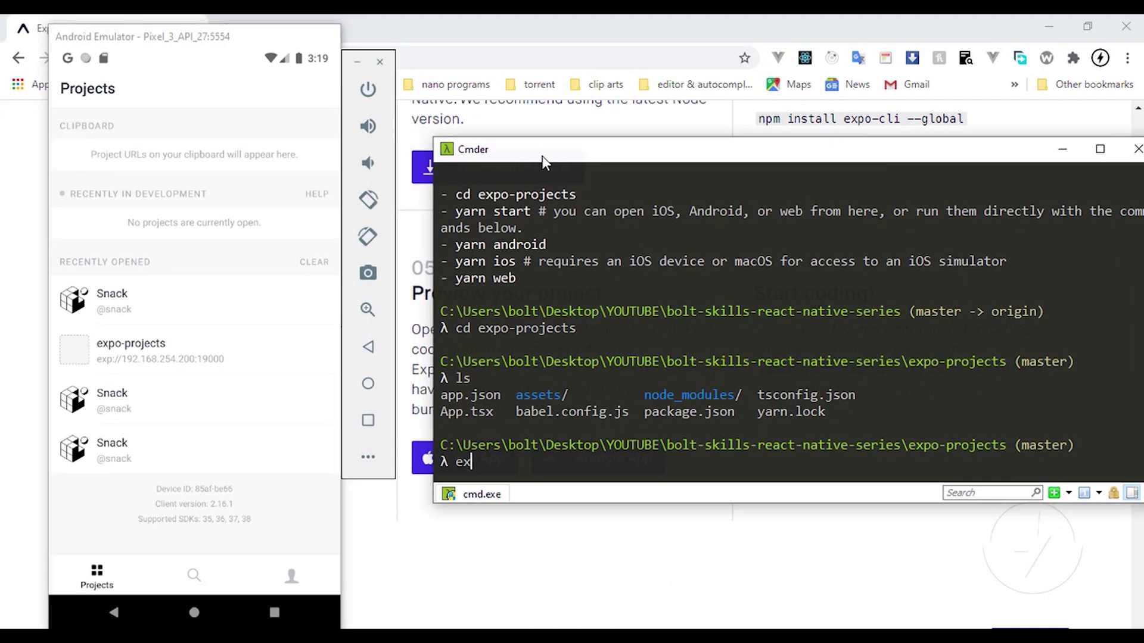
pyautogui.write('po start')
pyautogui.press('Return')
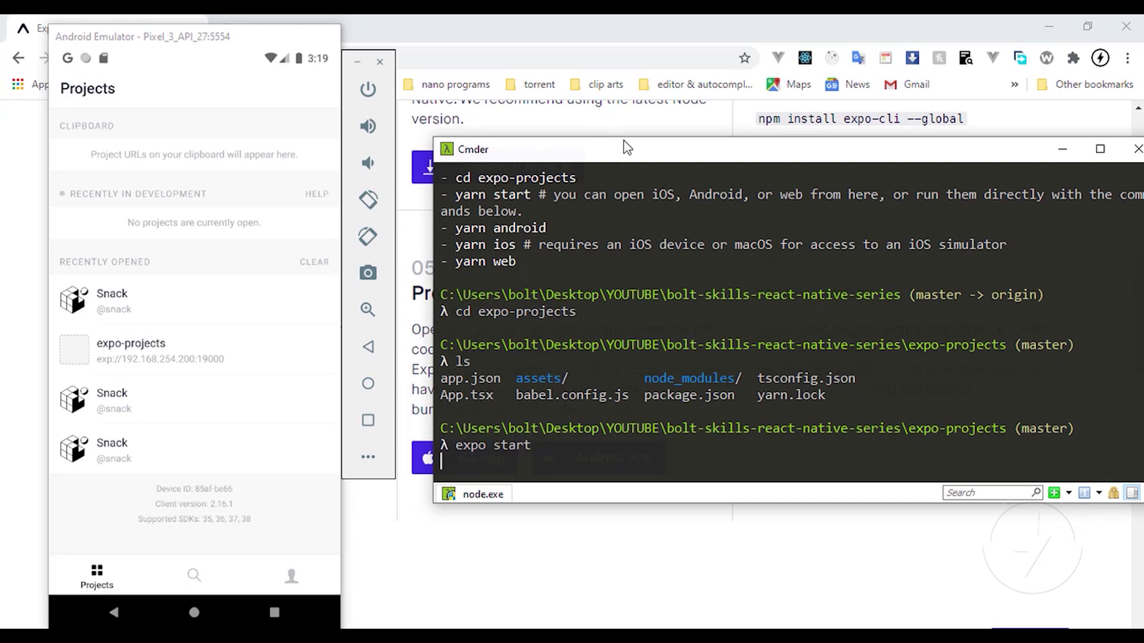
pyautogui.moveTo(649, 155); pyautogui.dragTo(538, 164)
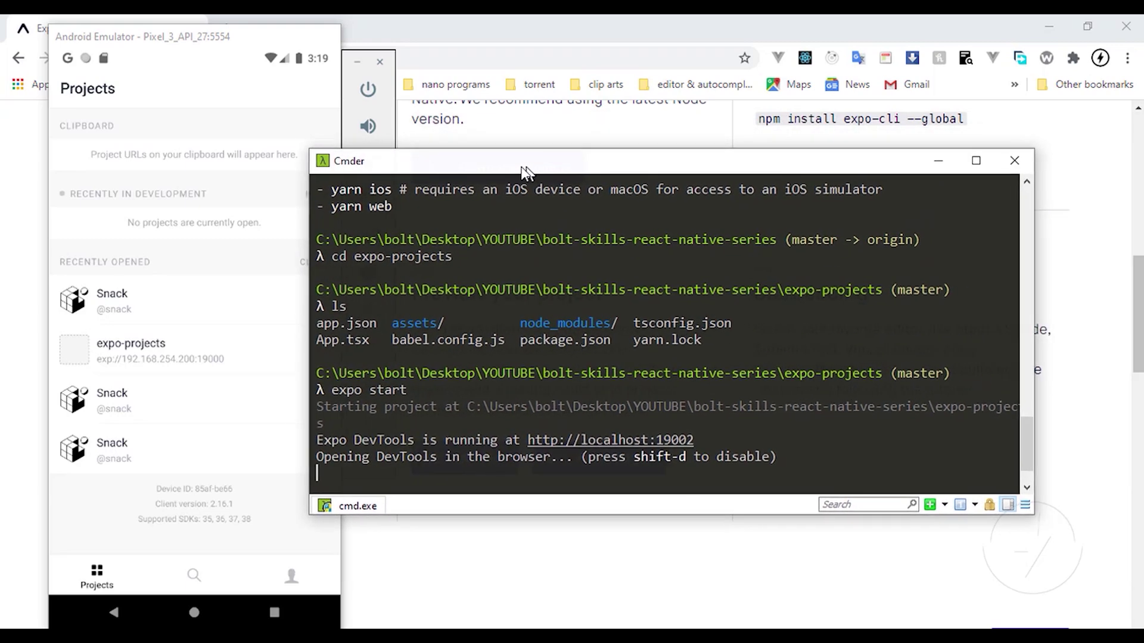
# Recheck the Preview your project instructions in the browser and examine the connection options and QR code in Expo Developer Tools.
pyautogui.hotkey('alt', 'Tab')
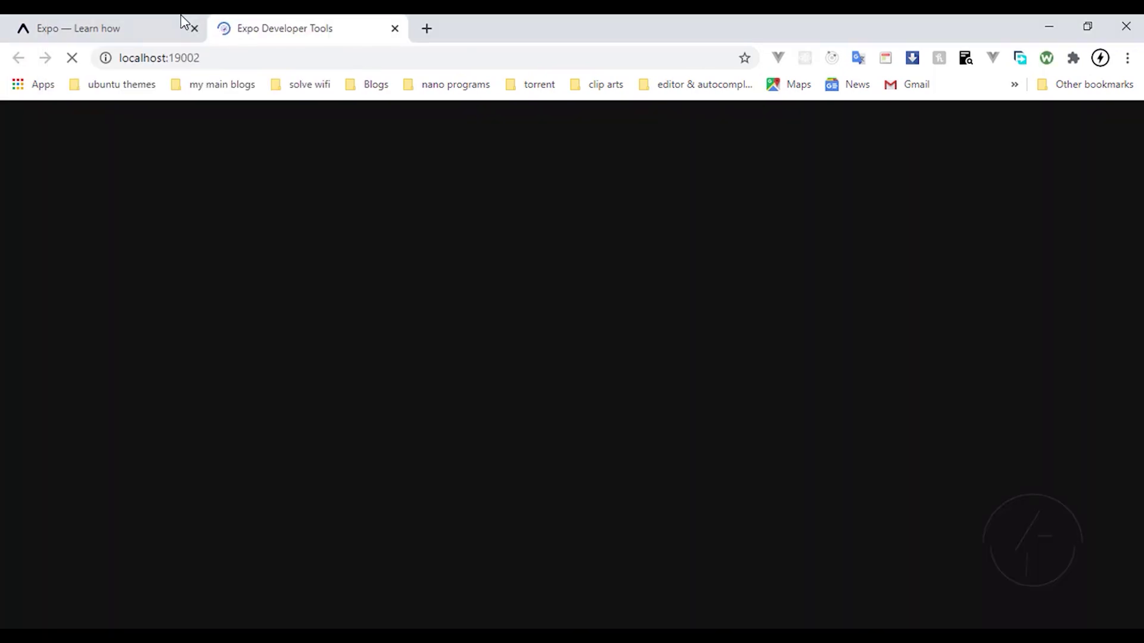
pyautogui.click(149, 27)
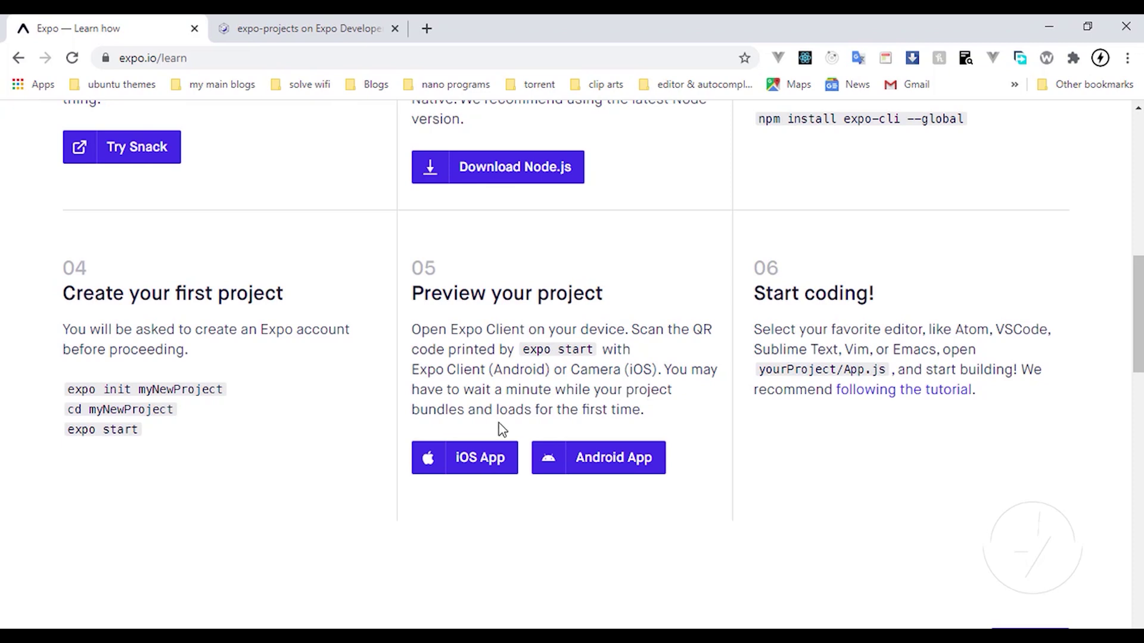
pyautogui.click(295, 24)
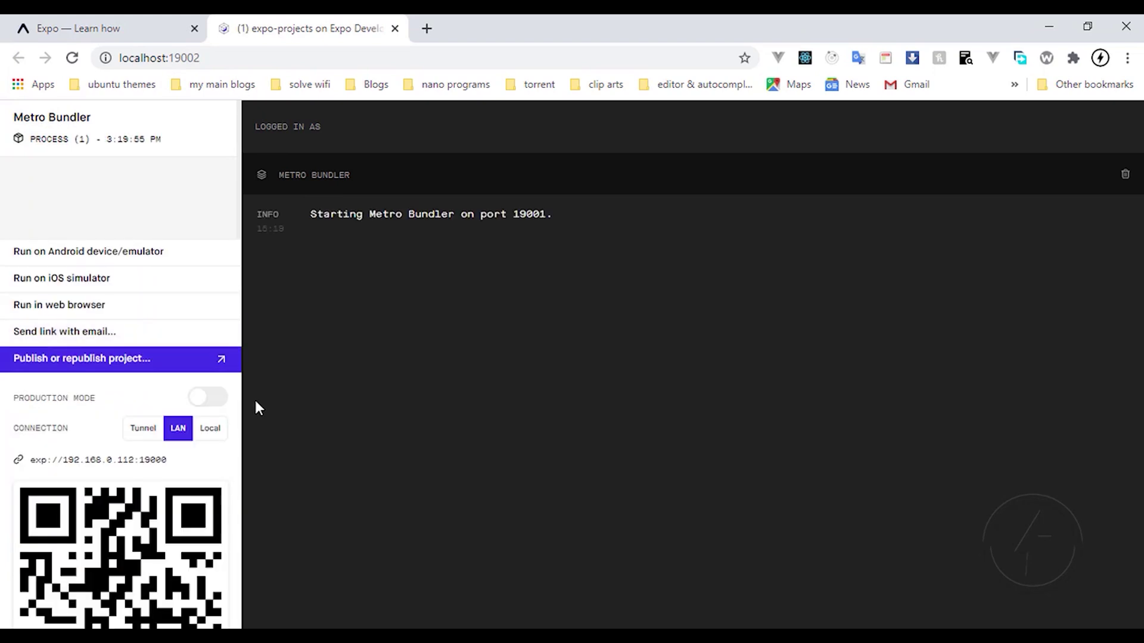
pyautogui.scroll(-1, 238, 298)
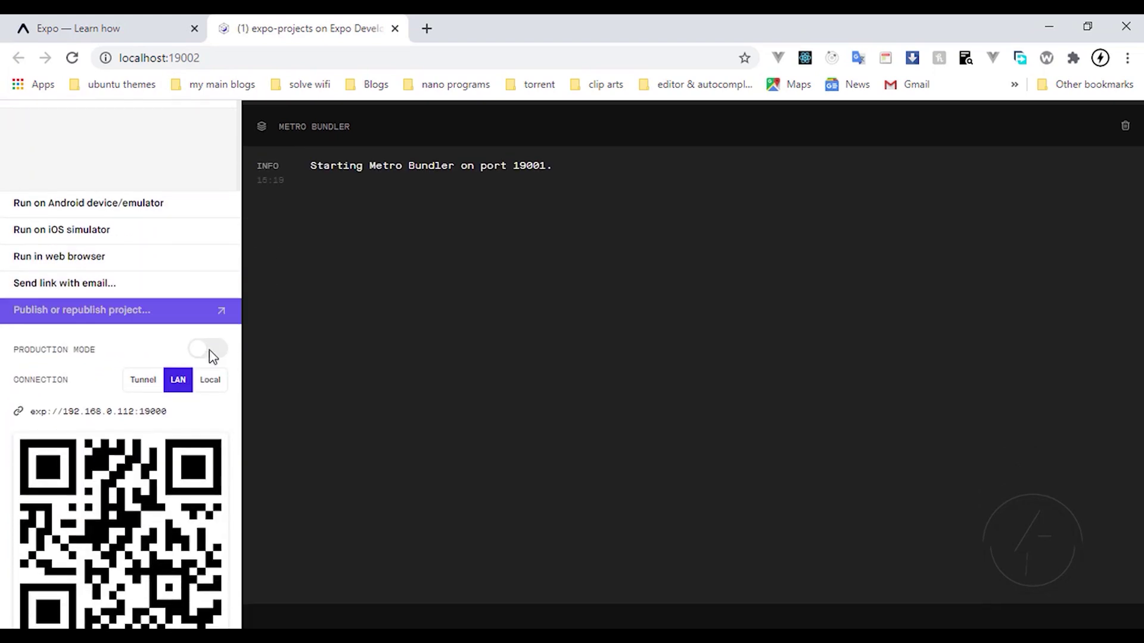
pyautogui.moveTo(206, 429)
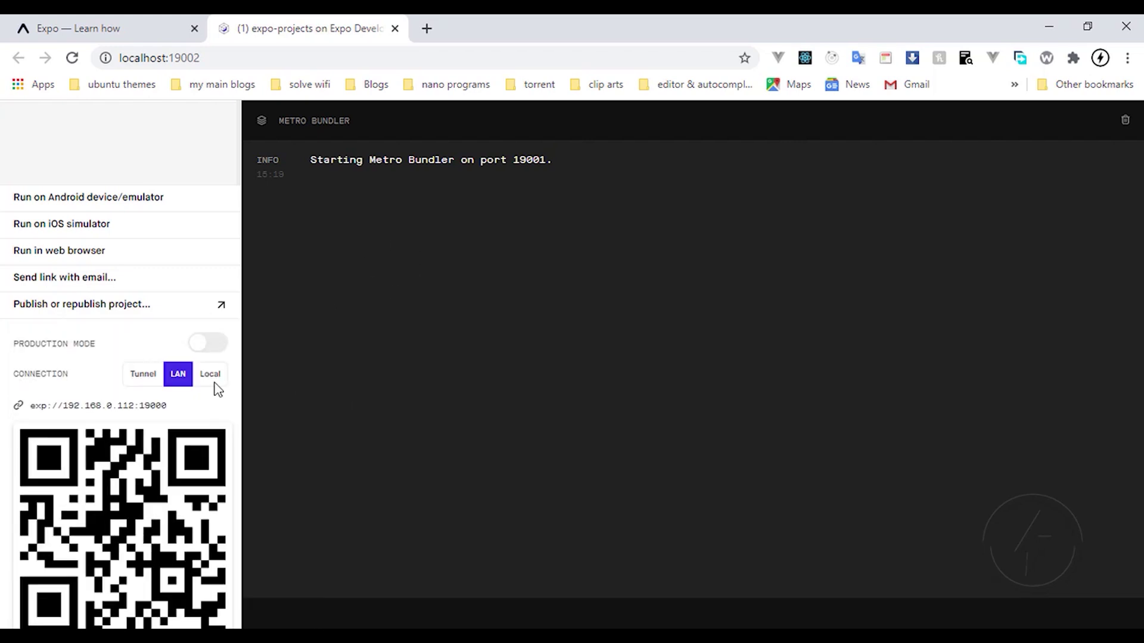
pyautogui.moveTo(156, 464)
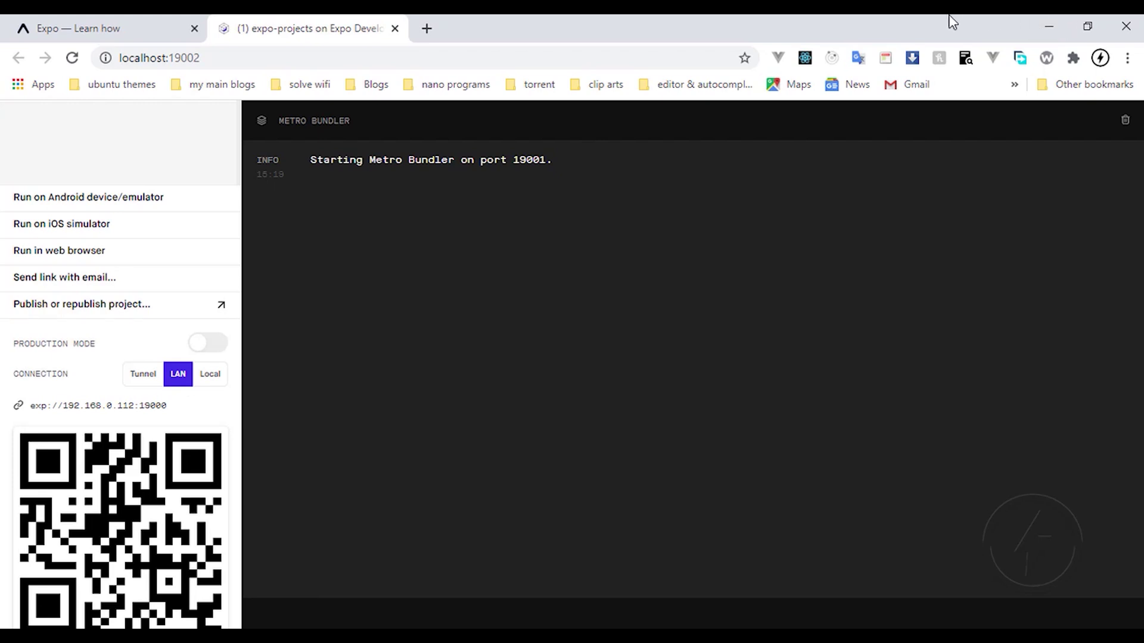
# Run the project on the Android emulator from Expo Developer Tools and place the emulator window beside the Metro Bundler log.
pyautogui.hotkey('alt', 'Tab')
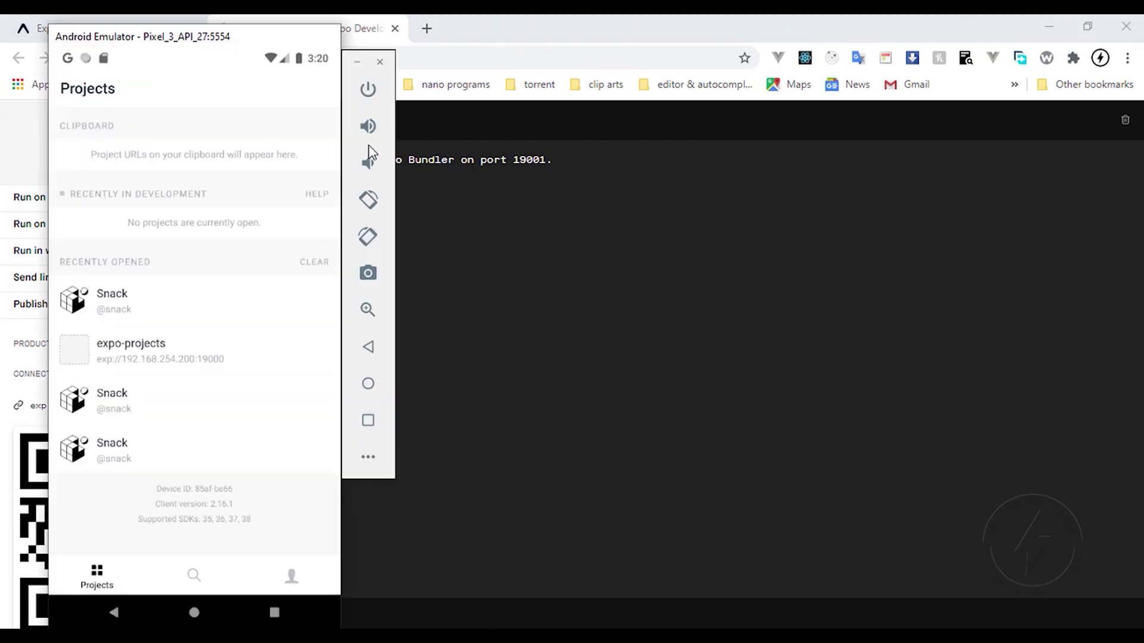
pyautogui.moveTo(445, 57); pyautogui.dragTo(651, 44)
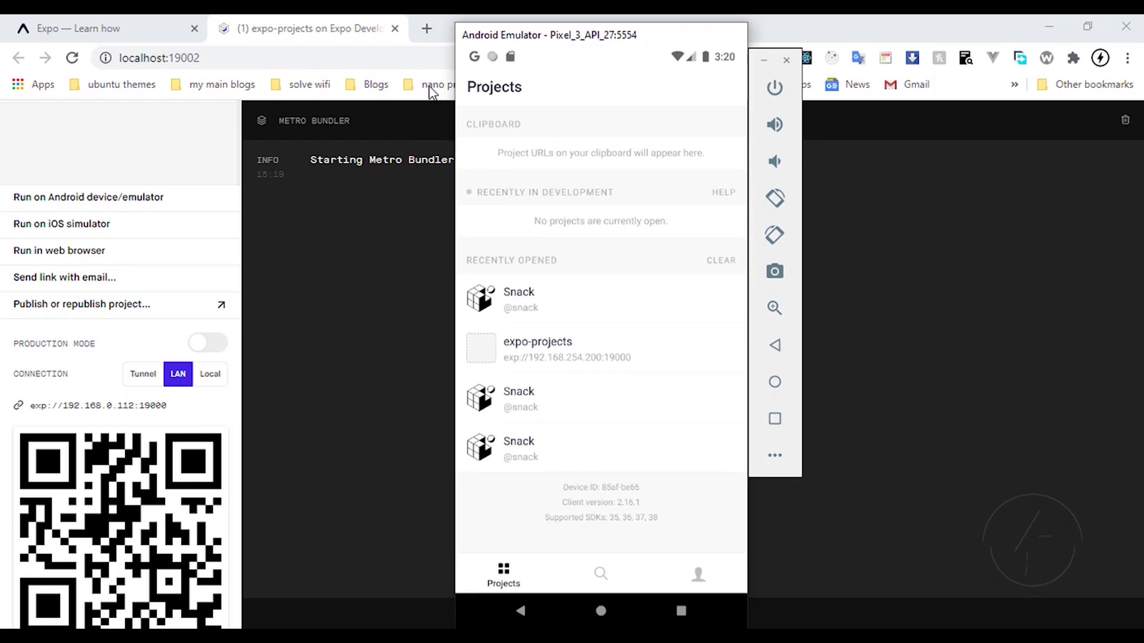
pyautogui.click(105, 204)
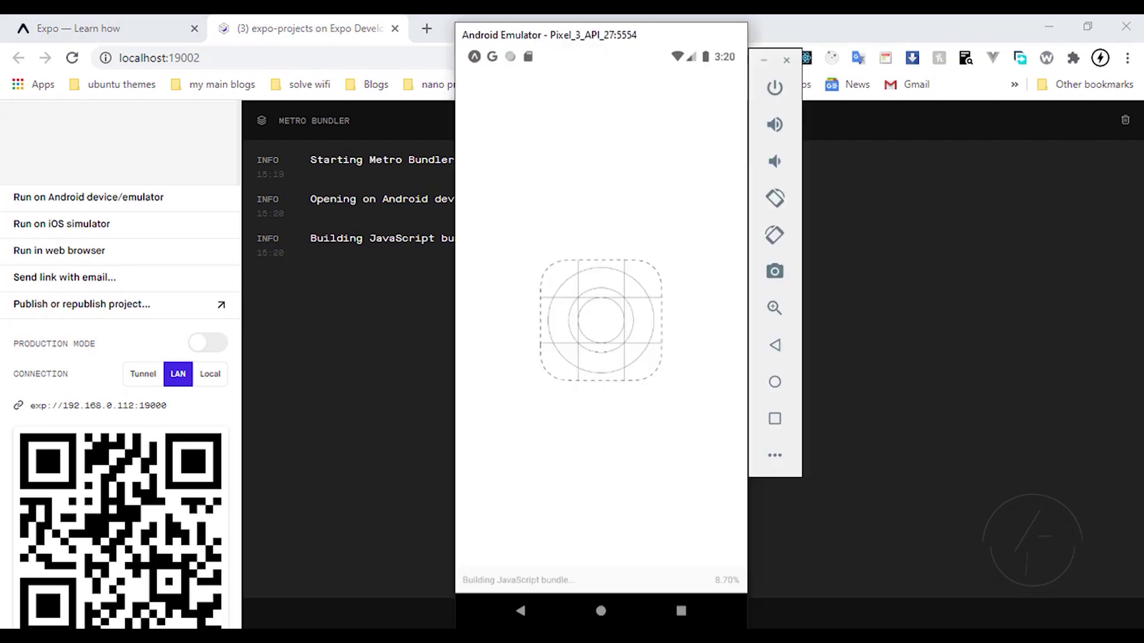
pyautogui.moveTo(577, 43); pyautogui.dragTo(804, 39)
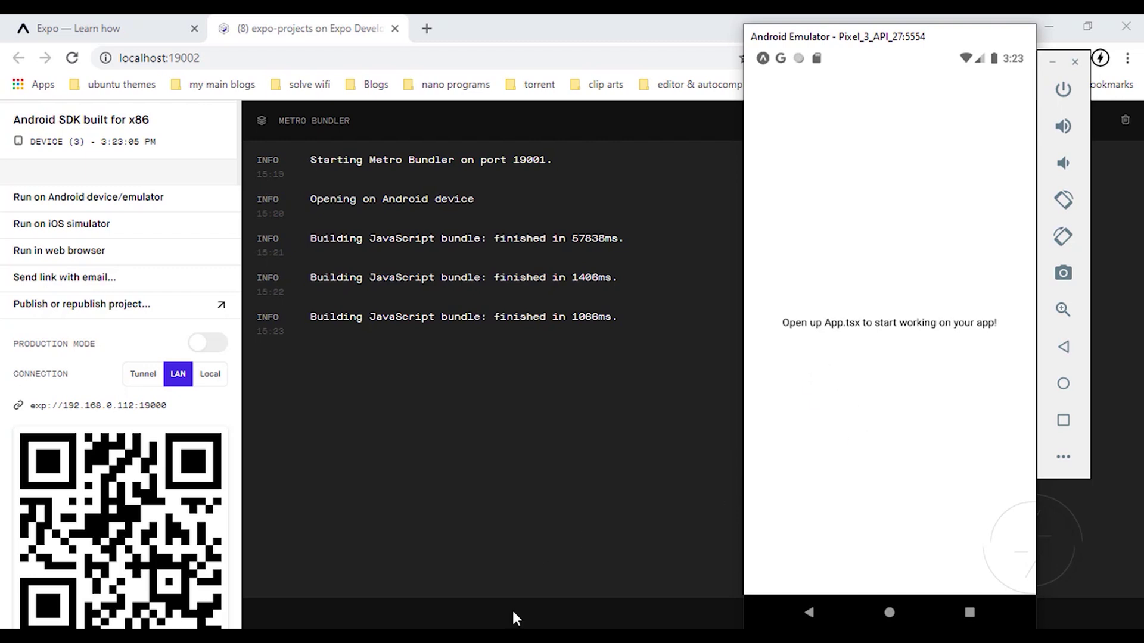
# Switch to Cmder, duplicate the node.exe console into a split pane below and run code . to open expo-projects in Visual Studio Code.
pyautogui.hotkey('alt', 'Tab')
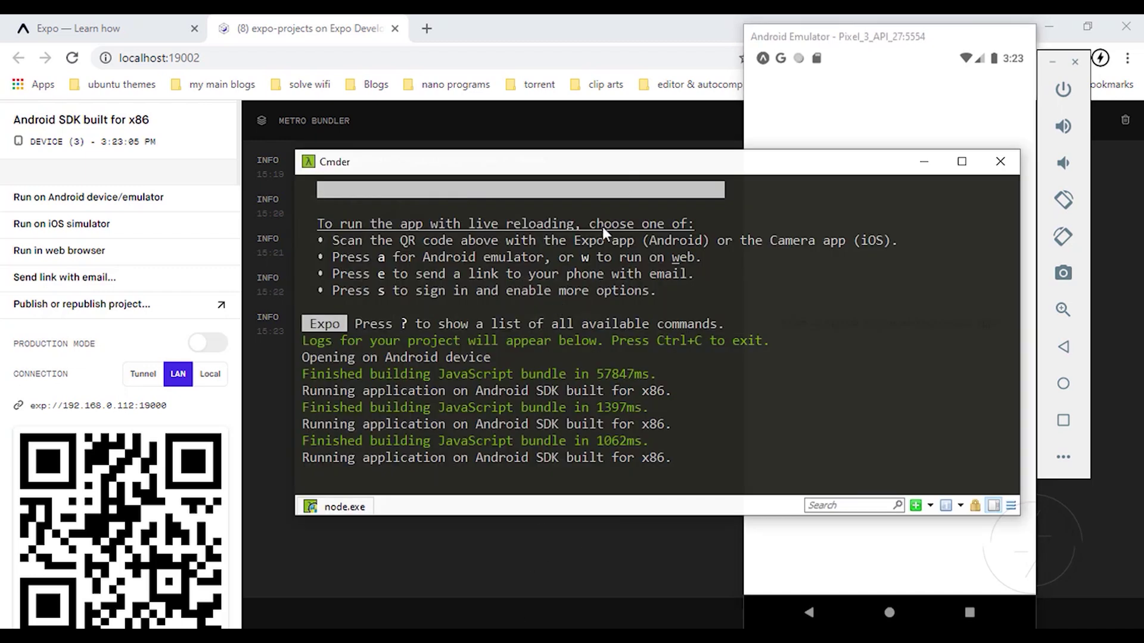
pyautogui.rightClick(331, 506)
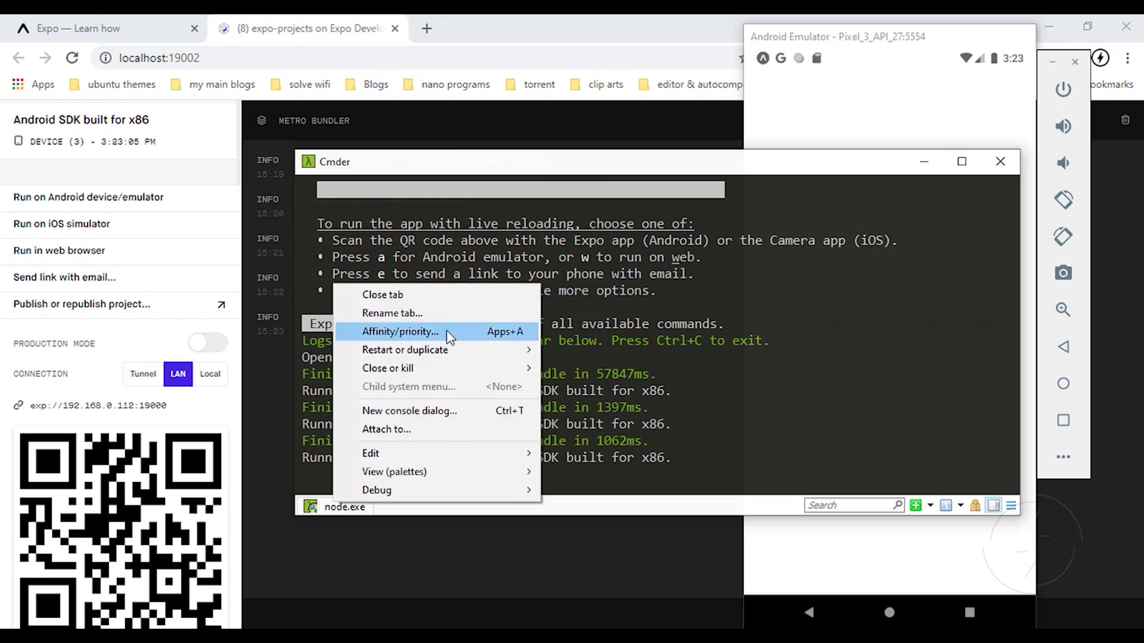
pyautogui.moveTo(521, 356)
pyautogui.click(581, 392)
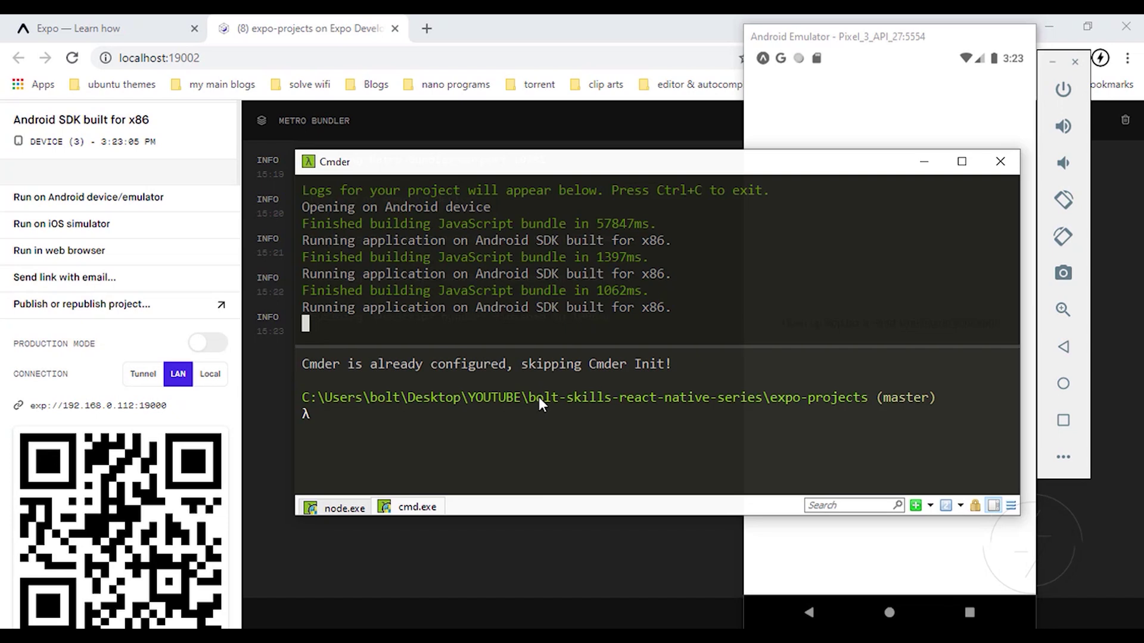
pyautogui.write('code .')
pyautogui.press('Return')
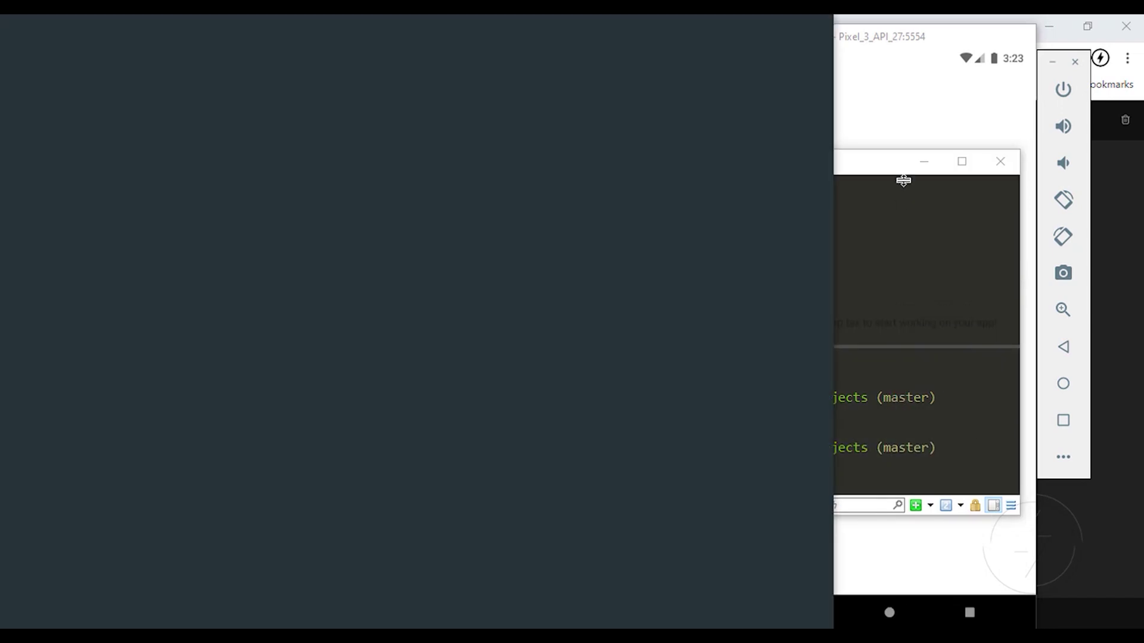
# Move and resize the emulator window to fit beside the code editor, and open App.tsx in place of the Welcome page.
pyautogui.moveTo(969, 43); pyautogui.dragTo(994, 38)
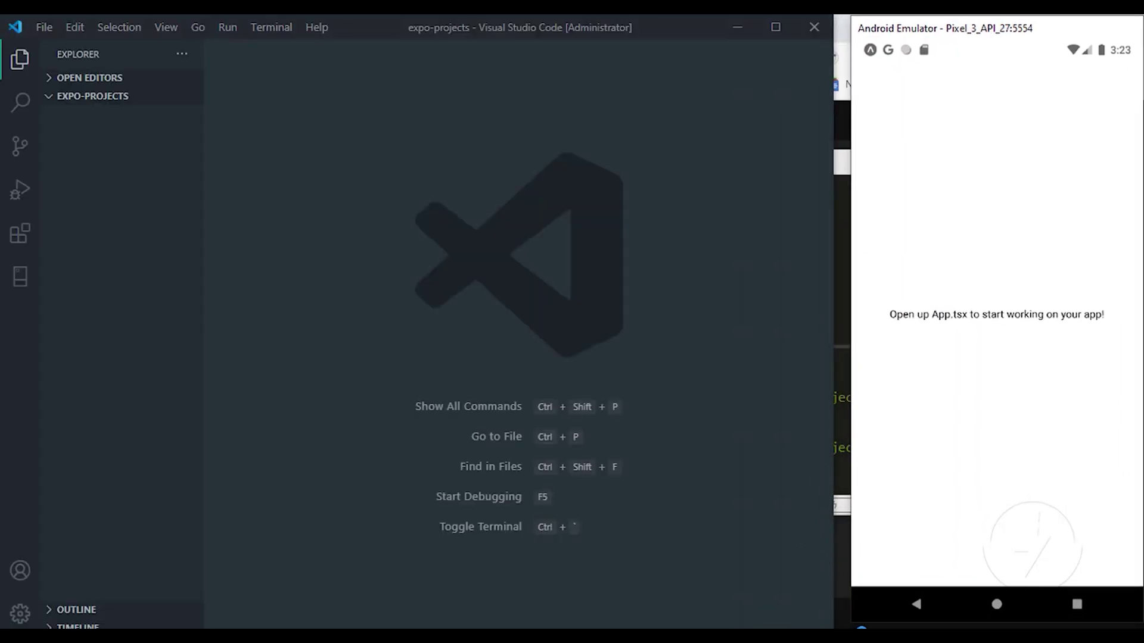
pyautogui.moveTo(852, 622); pyautogui.dragTo(836, 640)
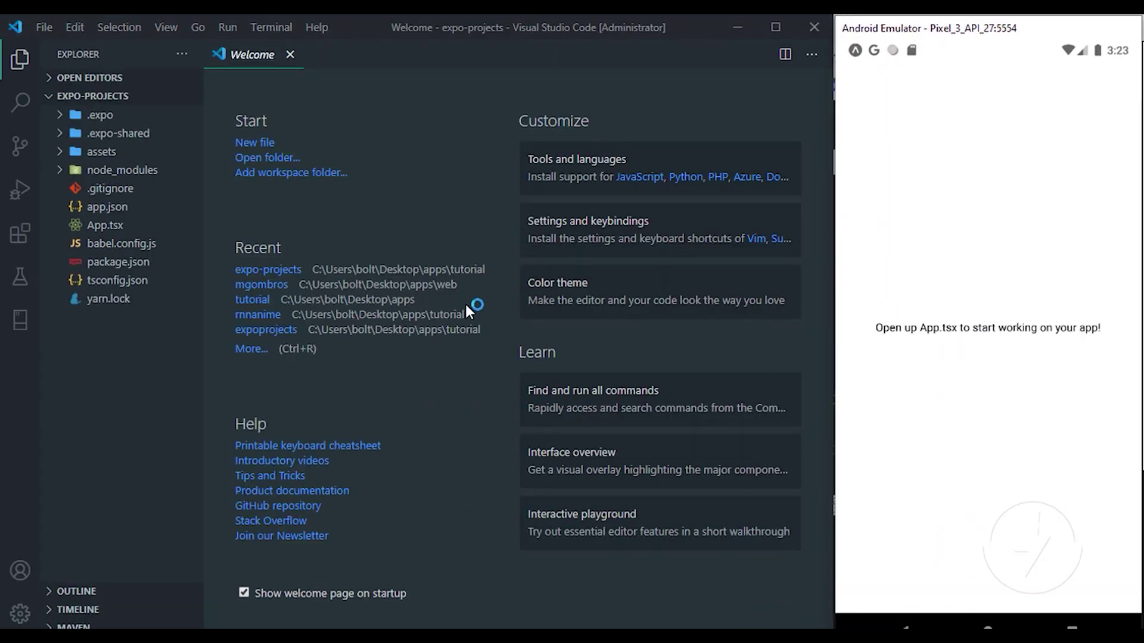
pyautogui.click(290, 55)
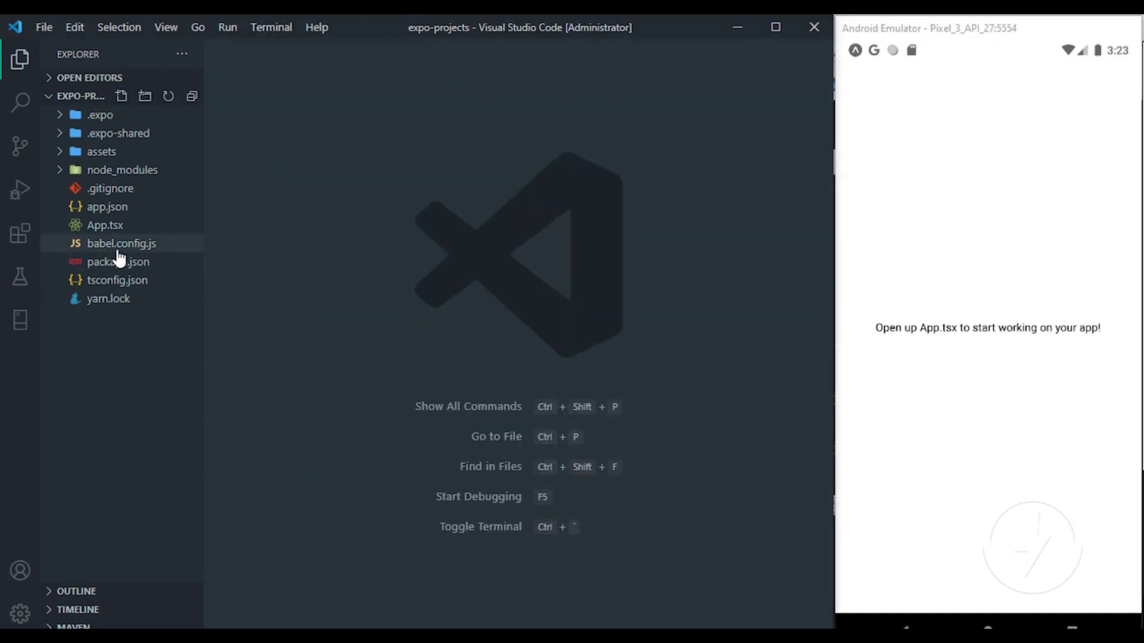
pyautogui.click(113, 227)
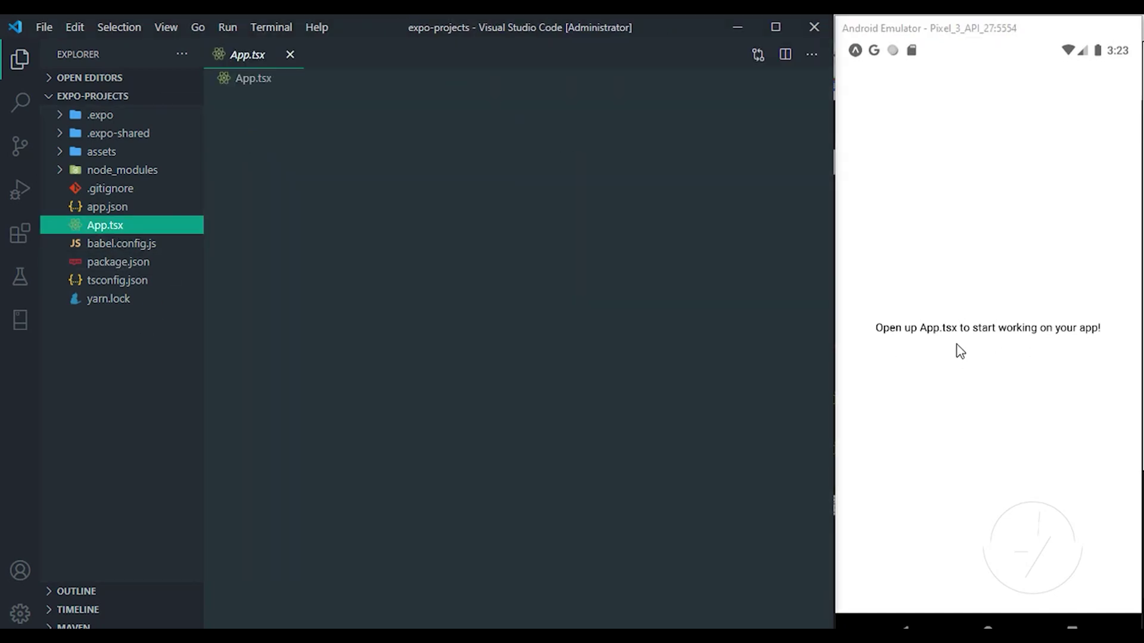
# Replace the Text element's content in App.tsx with "Hello! World!" and save the file.
pyautogui.click(370, 238)
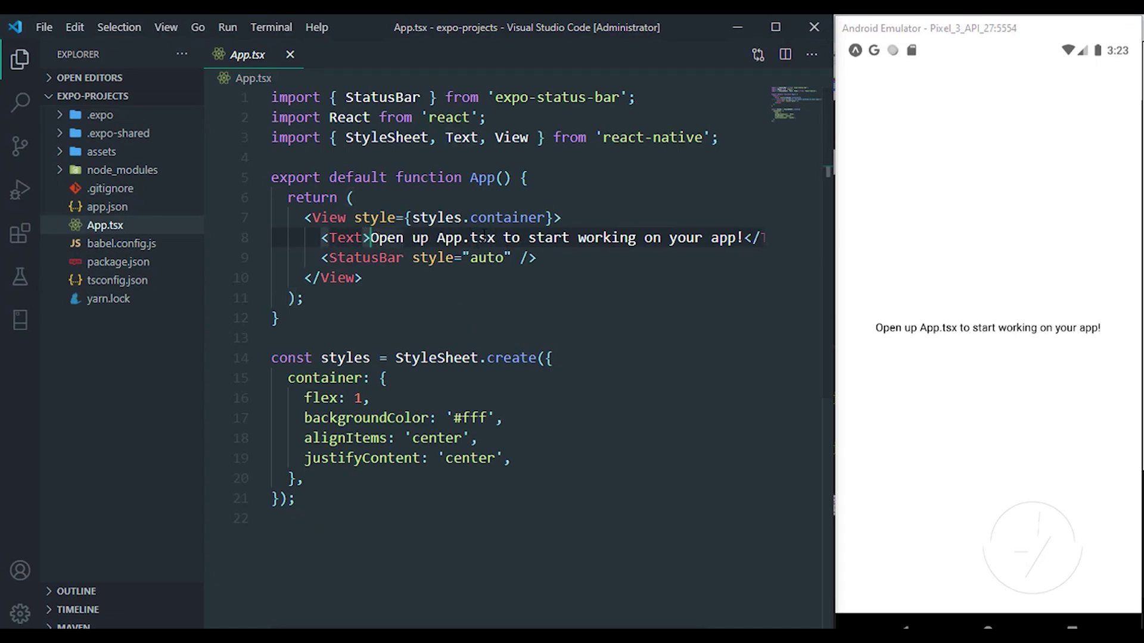
pyautogui.click(744, 238)
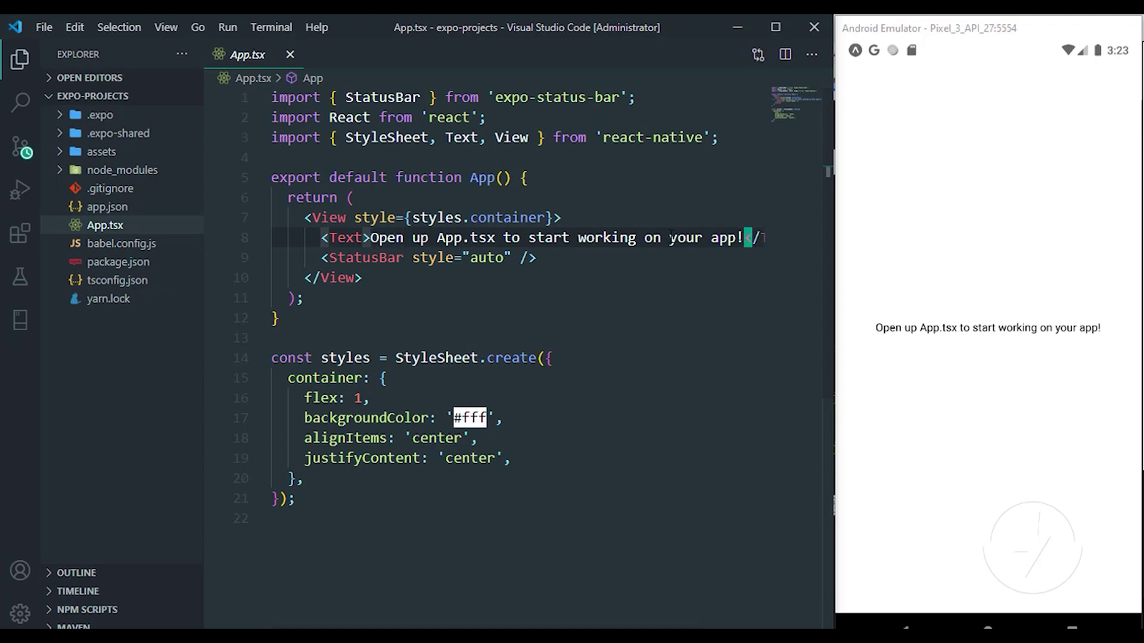
pyautogui.hotkey('ctrl', 'shift', 'Left')
pyautogui.hotkey('ctrl', 'shift', 'Left')
pyautogui.hotkey('ctrl', 'shift', 'Left')
pyautogui.hotkey('ctrl', 'shift', 'Left')
pyautogui.hotkey('ctrl', 'shift', 'Left')
pyautogui.hotkey('ctrl', 'shift', 'Left')
pyautogui.hotkey('ctrl', 'shift', 'Left')
pyautogui.hotkey('ctrl', 'shift', 'Left')
pyautogui.hotkey('ctrl', 'shift', 'Left')
pyautogui.hotkey('ctrl', 'shift', 'Left')
pyautogui.hotkey('ctrl', 'shift', 'Left')
pyautogui.hotkey('ctrl', 'shift', 'Left')
pyautogui.press('BackSpace')
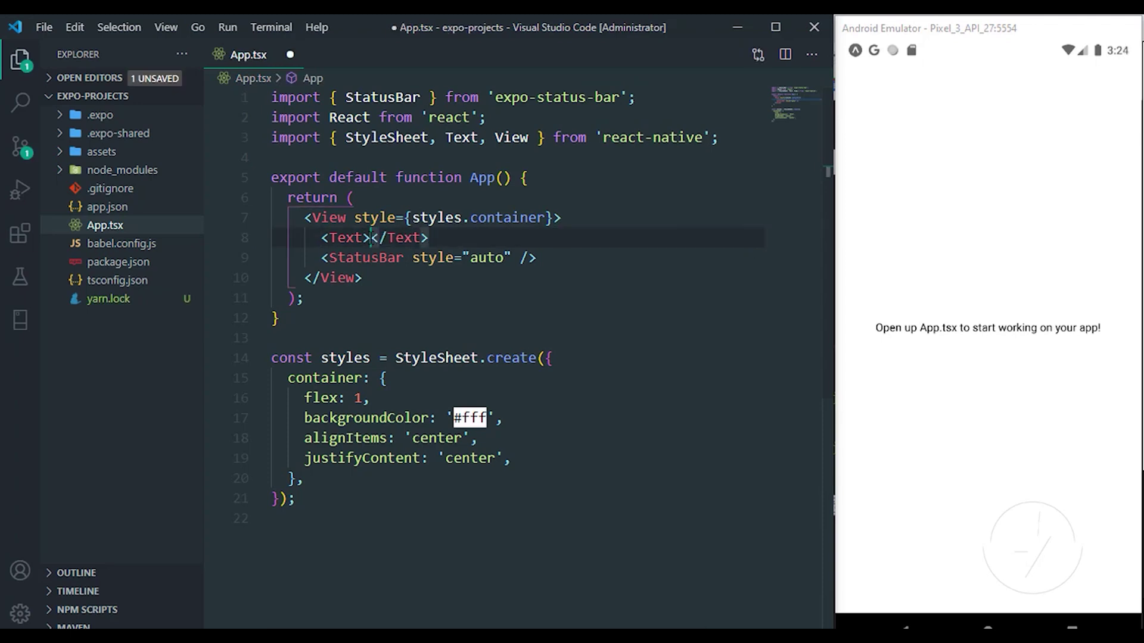
pyautogui.write('Hello')
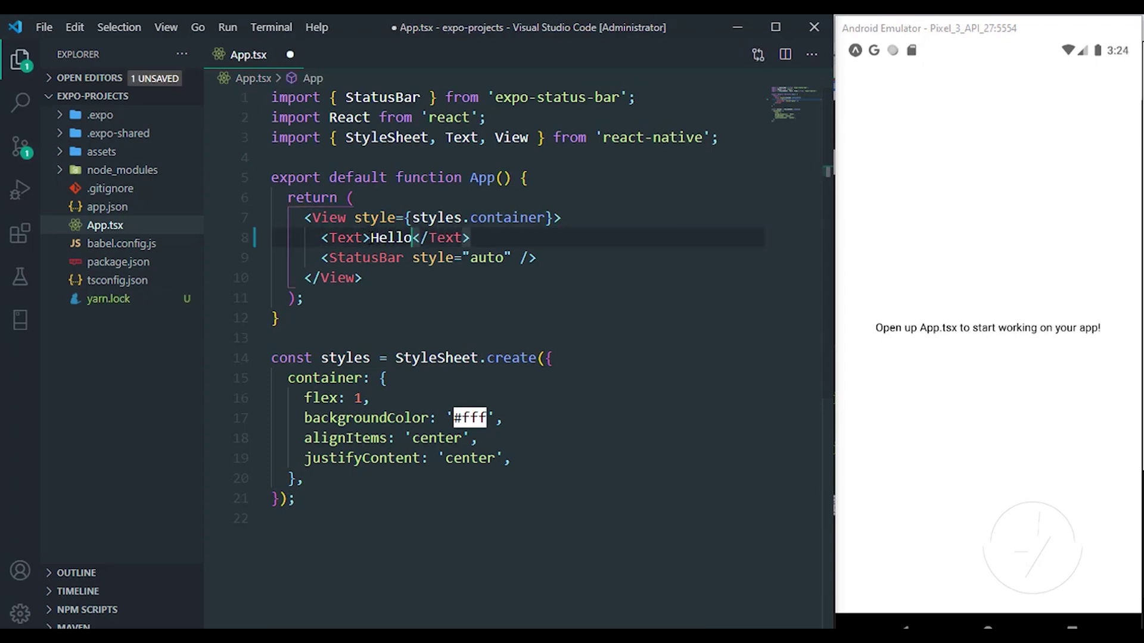
pyautogui.write('! World')
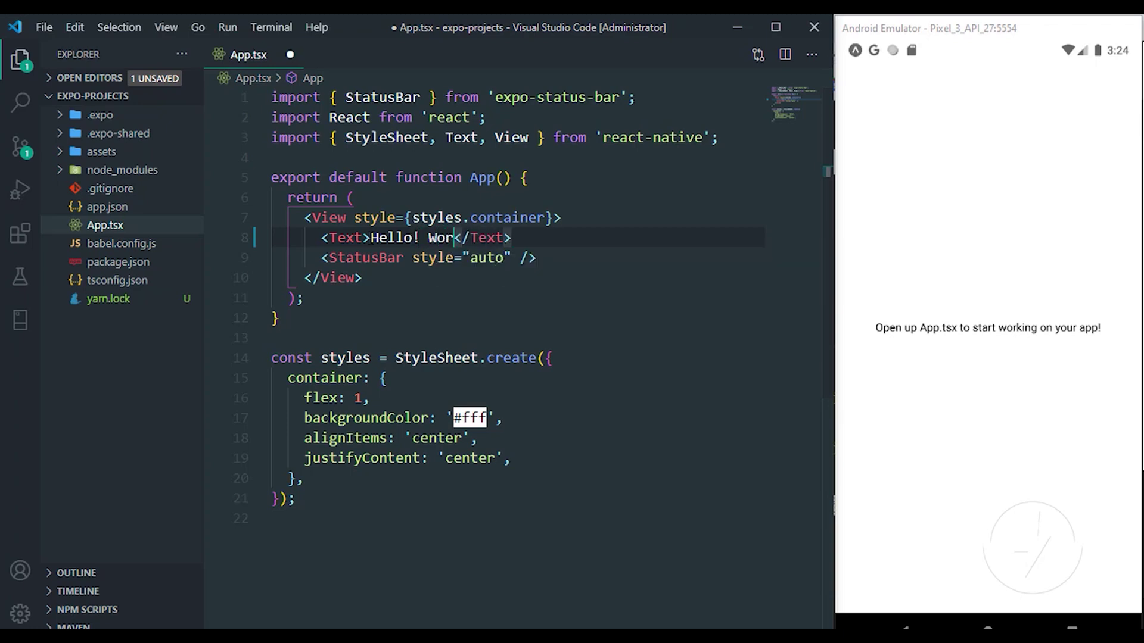
pyautogui.write('!')
pyautogui.hotkey('ctrl', 's')
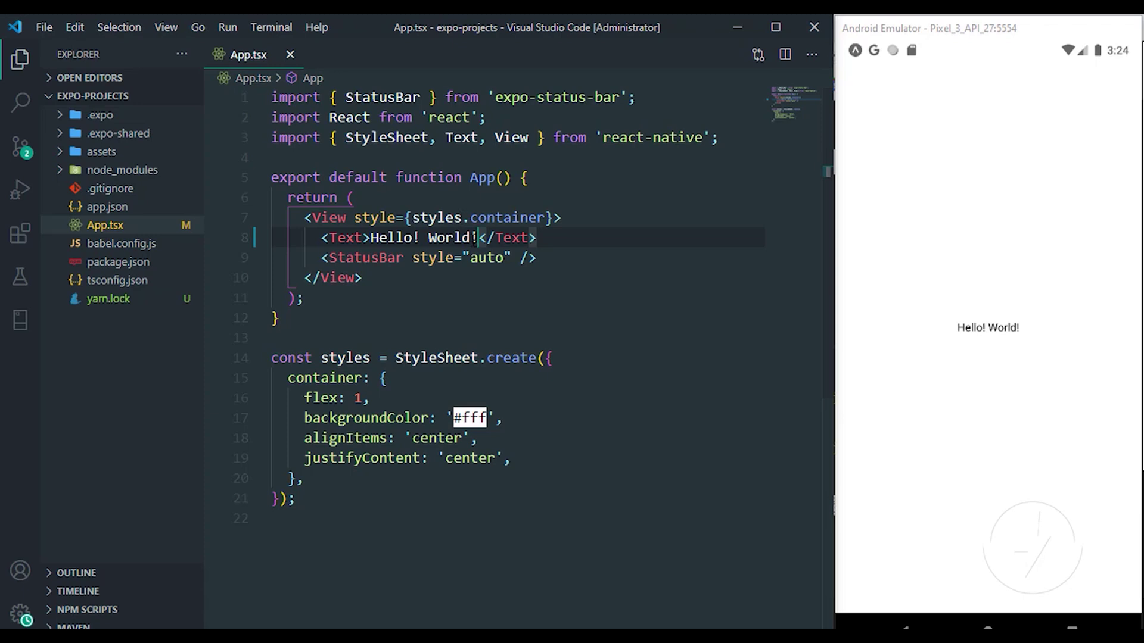
pyautogui.moveTo(510, 237)
pyautogui.click(519, 237)
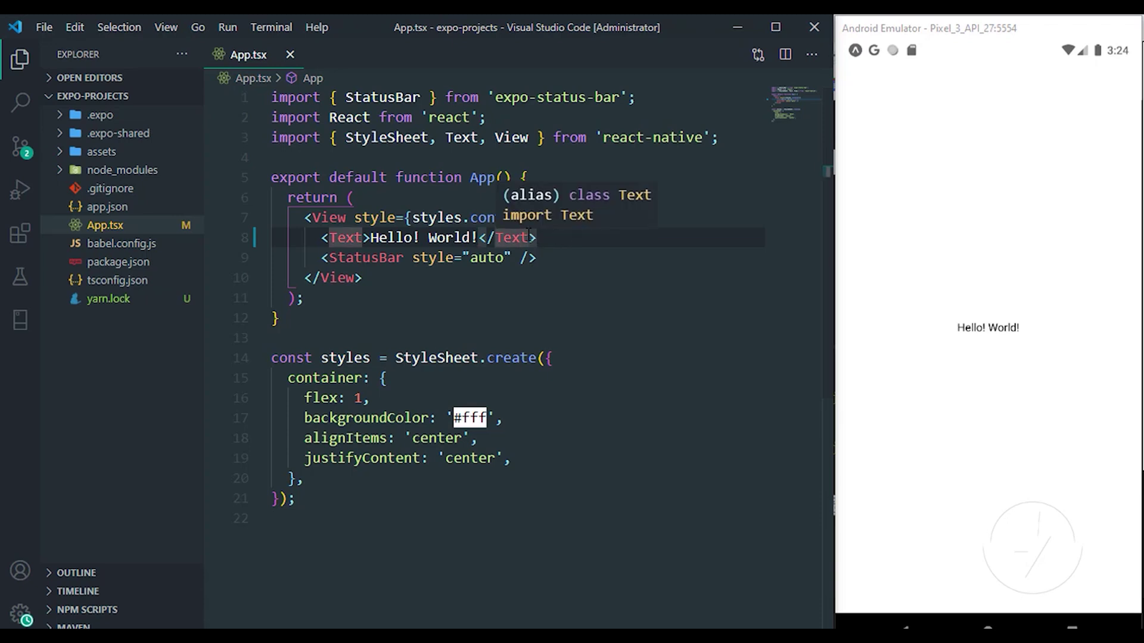